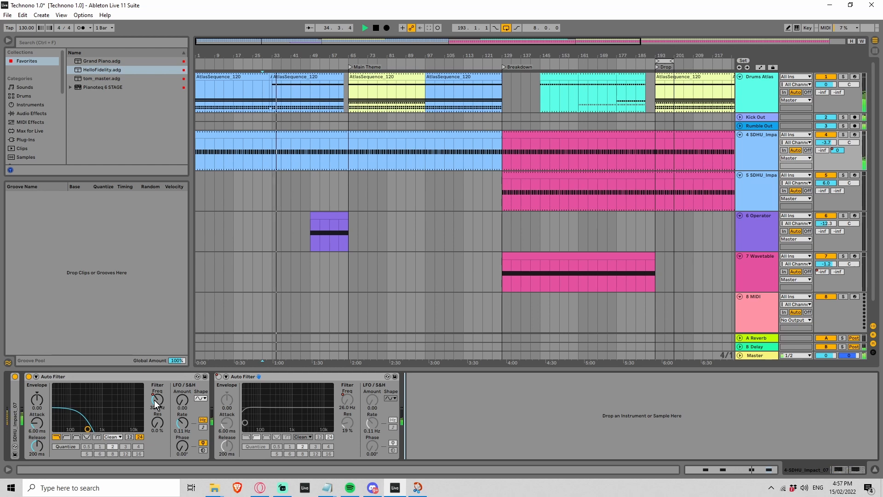
Step: Show the automation lanes in the arrangement and play the track 4 filter sweep from bar 93
key(a)
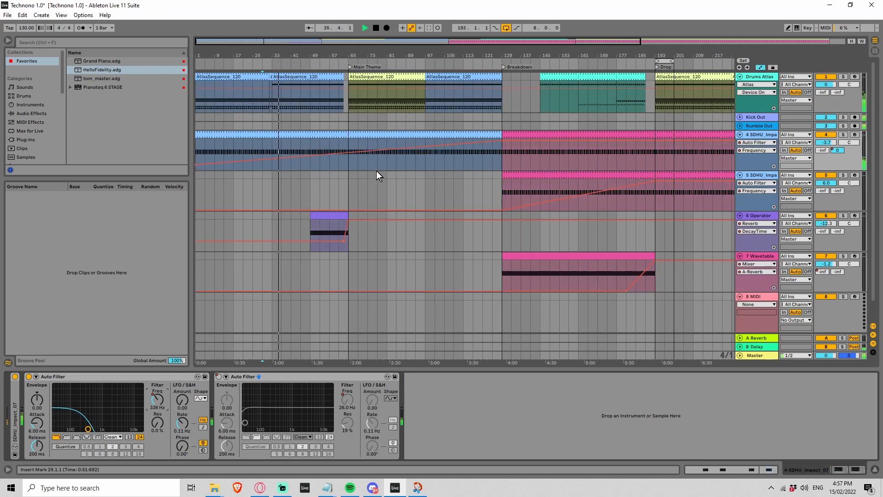
click(419, 158)
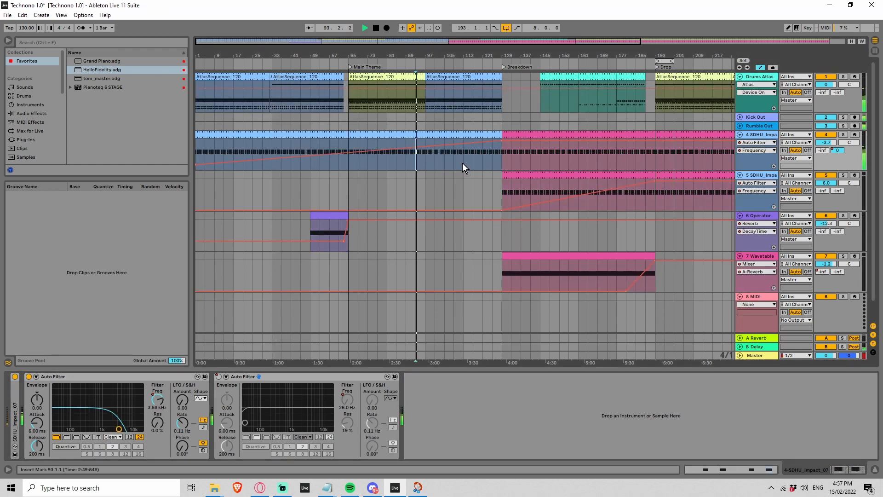
scroll(498, 148, right, 2)
scroll(500, 149, right, 2)
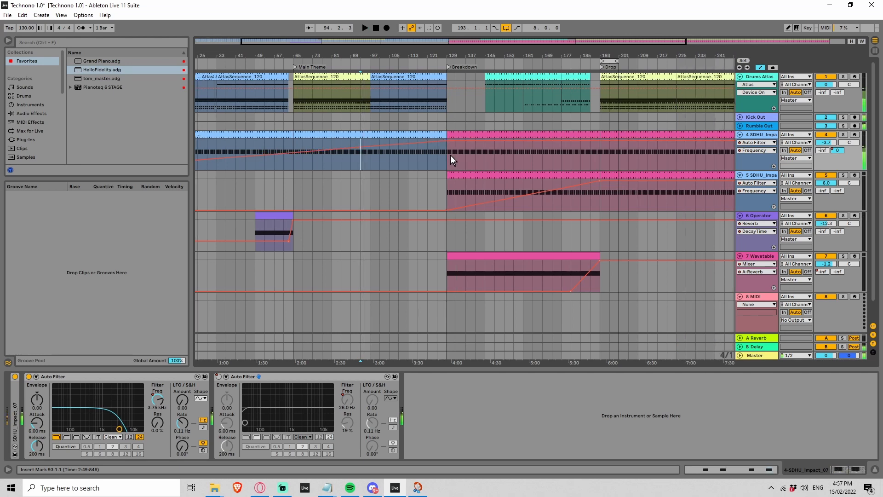
Step: Audition the start of the Breakdown section from bar 129
click(448, 156)
click(755, 177)
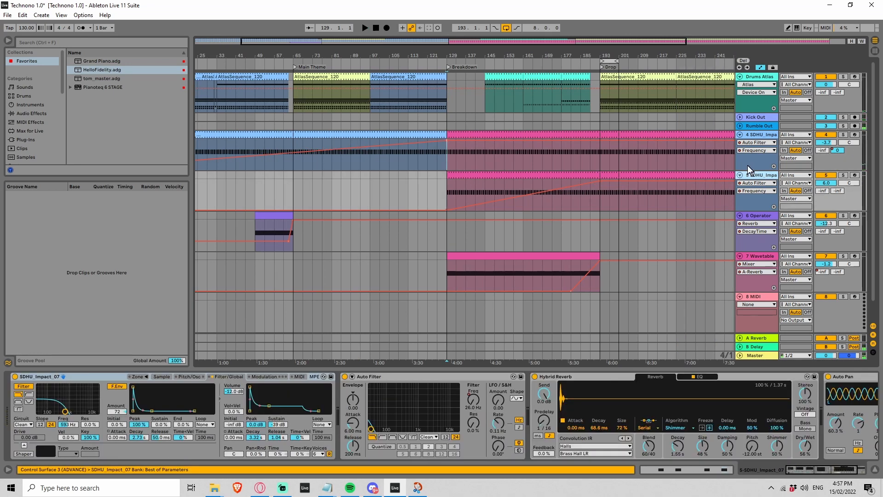
click(449, 159)
key(space)
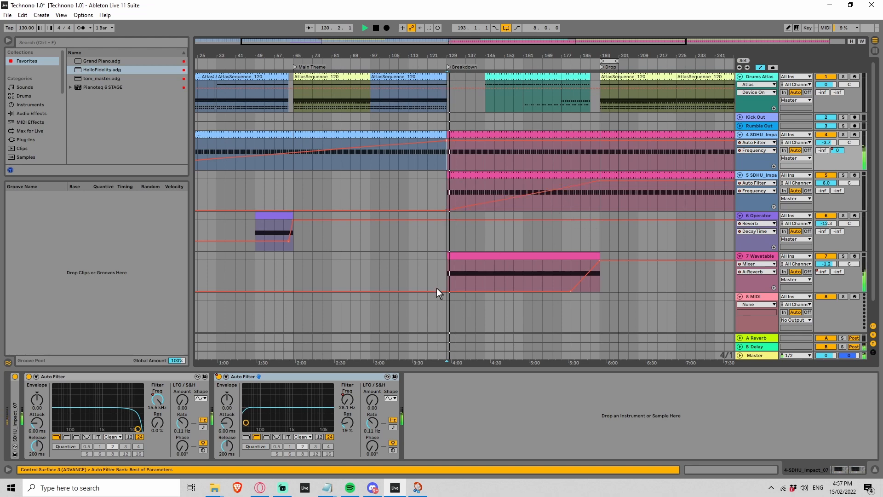
key(space)
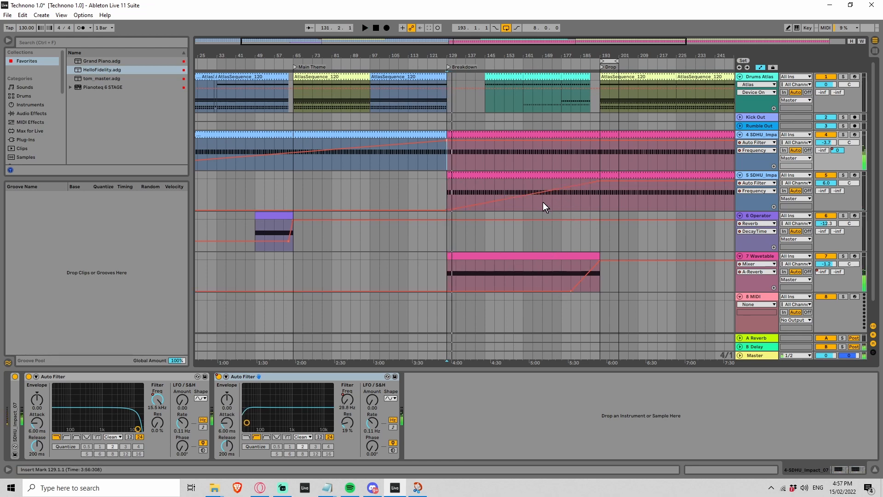
Step: Audition the track 5 filter build-up from bars 169 and 181 through to the Drop
click(542, 206)
key(space)
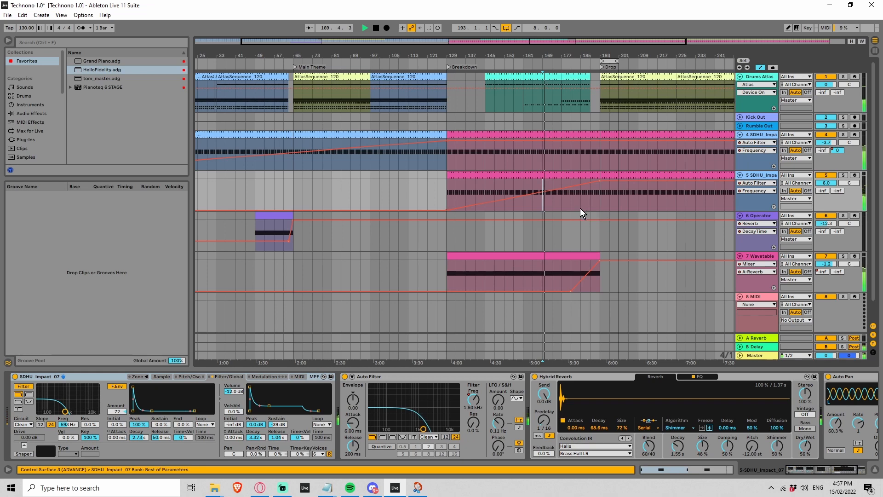
click(575, 205)
key(space)
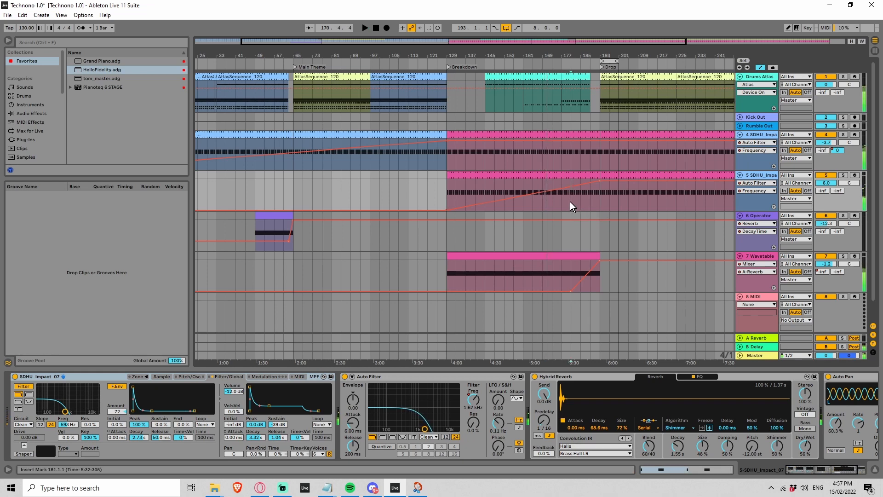
key(space)
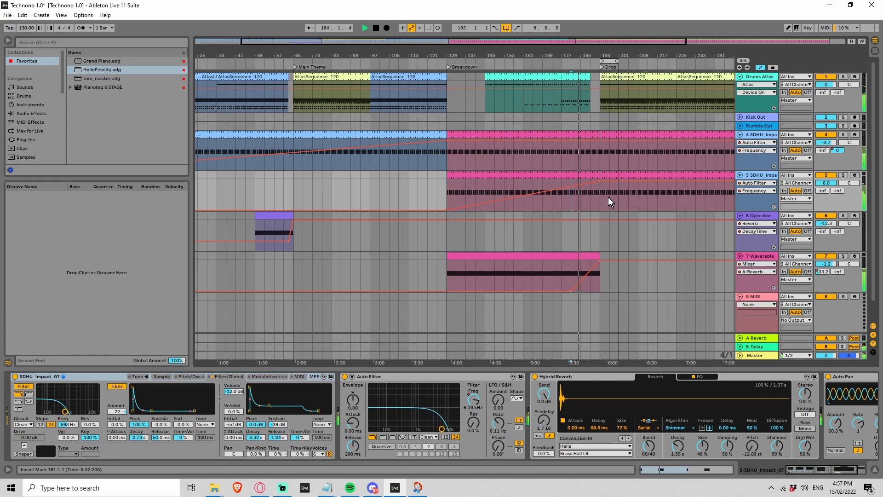
drag(572, 42, 670, 45)
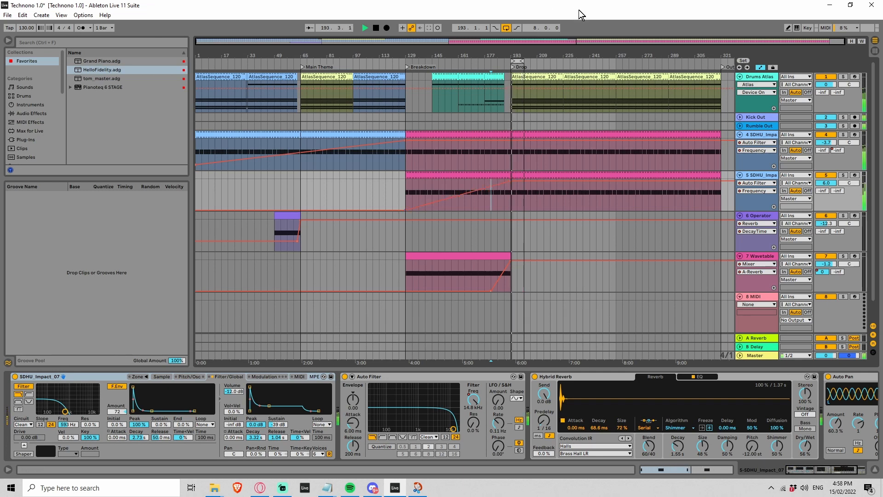
key(space)
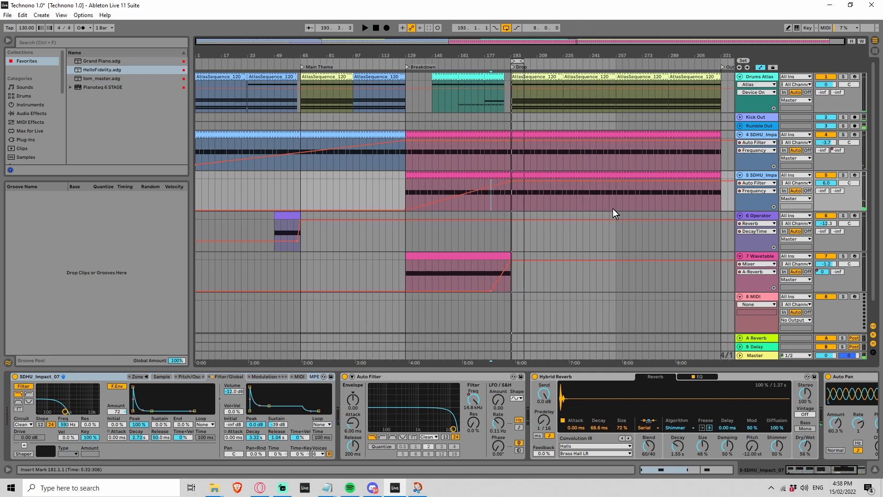
Step: Select the empty MIDI track 8 below the Wavetable track
scroll(696, 239, down, 1)
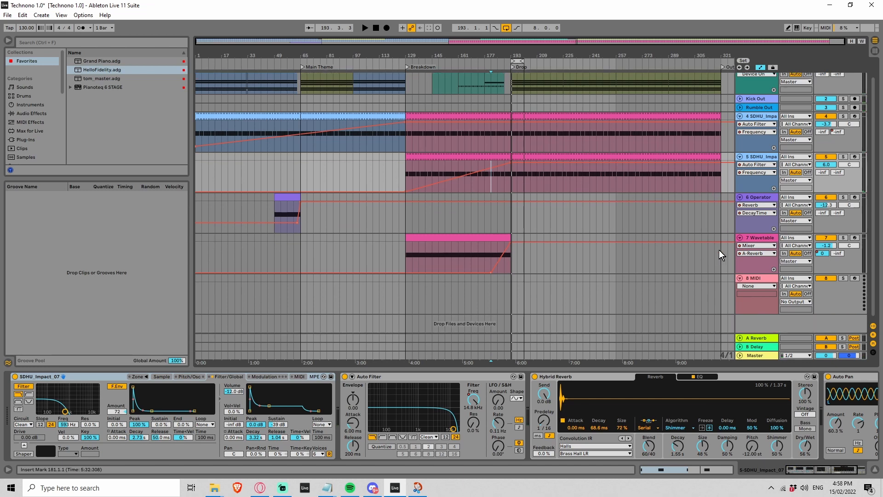
click(750, 283)
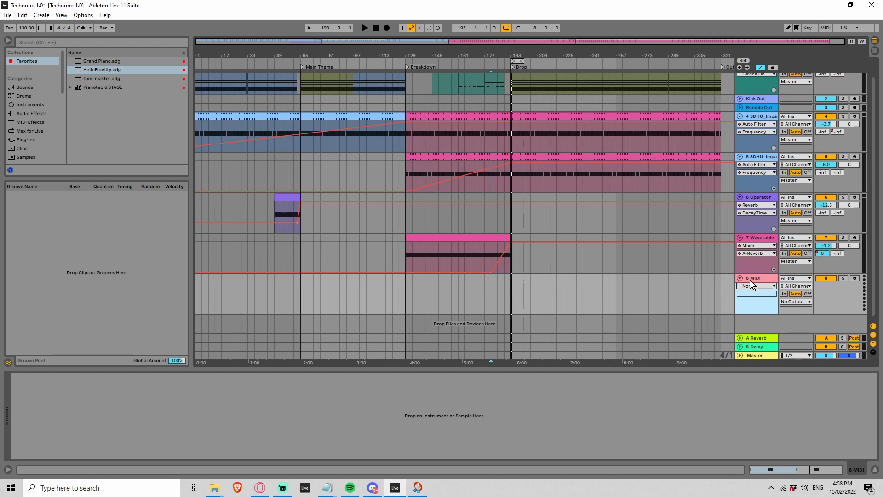
click(762, 238)
click(760, 276)
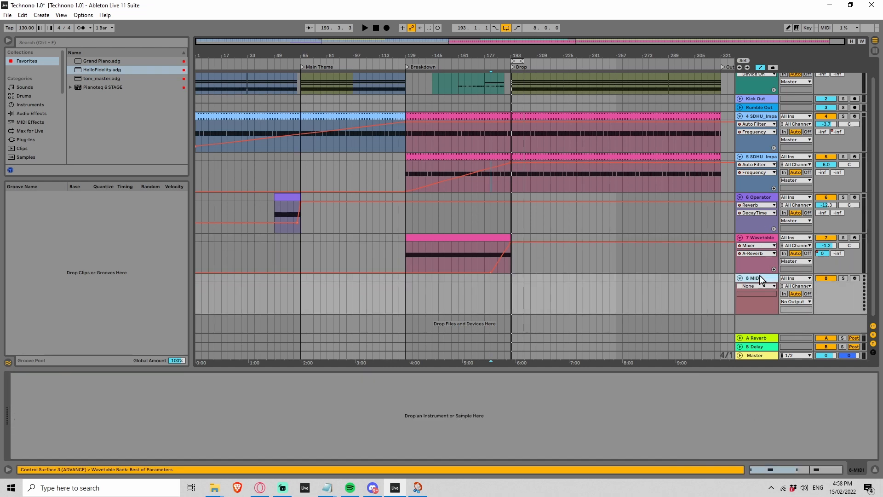
click(759, 237)
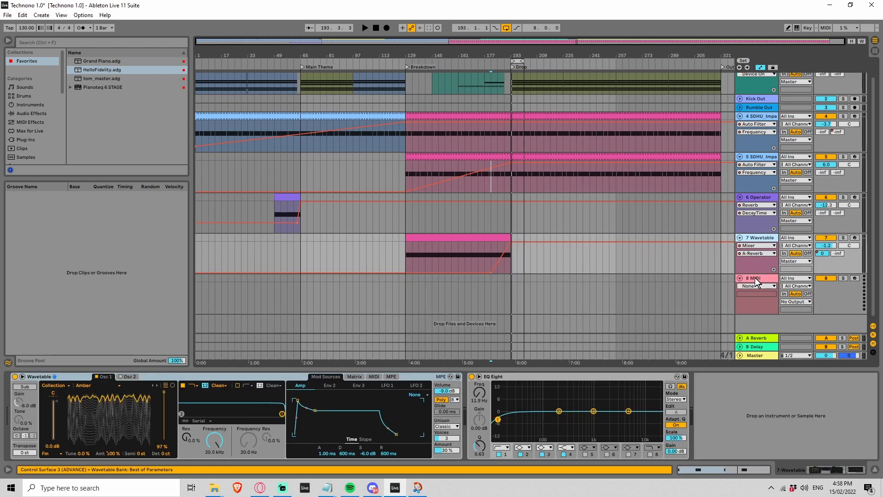
click(756, 278)
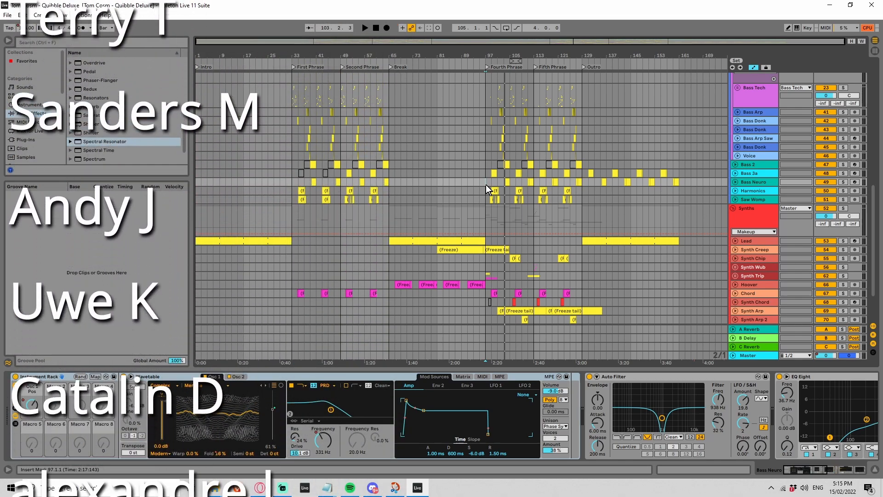
key(space)
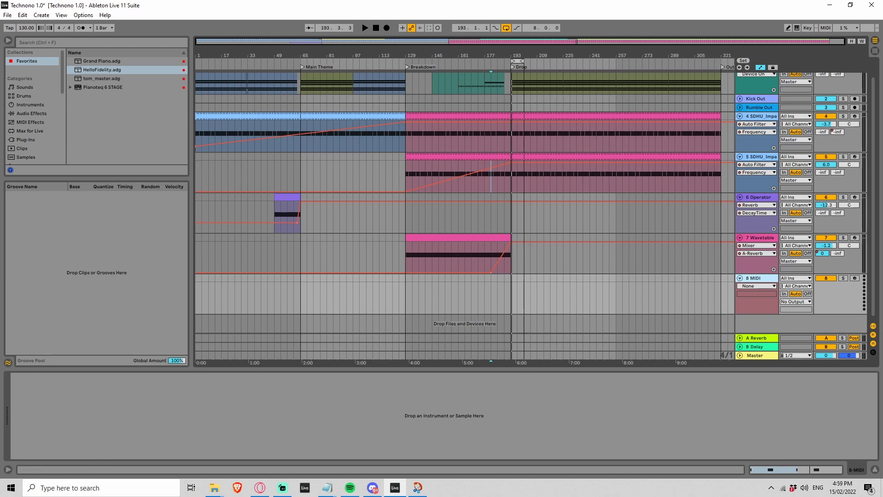
Step: Switch to the browser to examine the Shepard tone curve image results, and return to Ableton Live
click(260, 488)
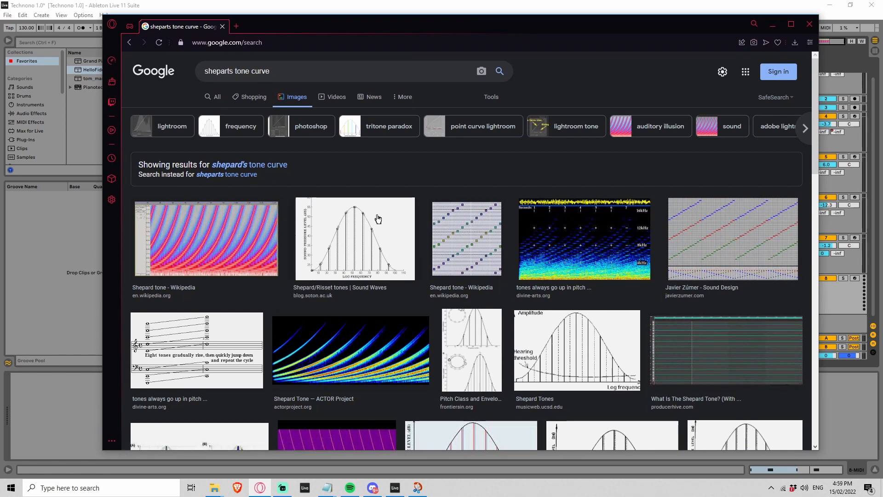
click(530, 9)
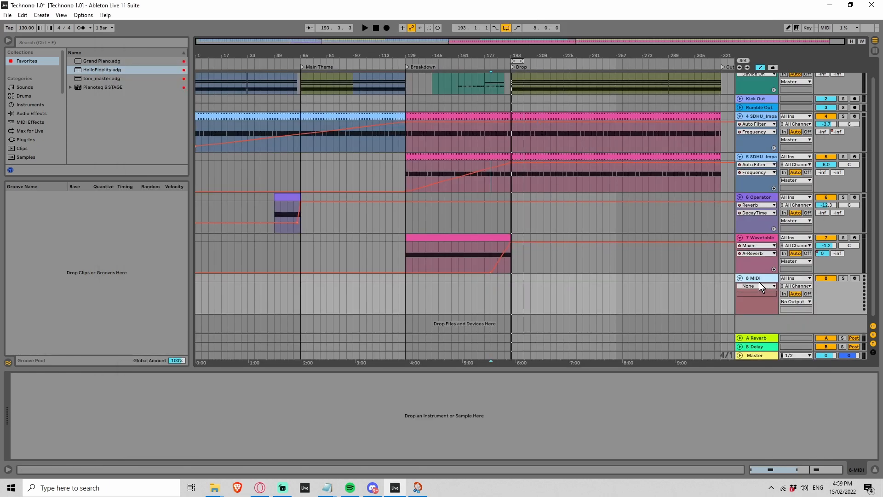
Step: Load an Operator instrument onto the empty MIDI track 8 and audition the Drop from bar 193
click(28, 105)
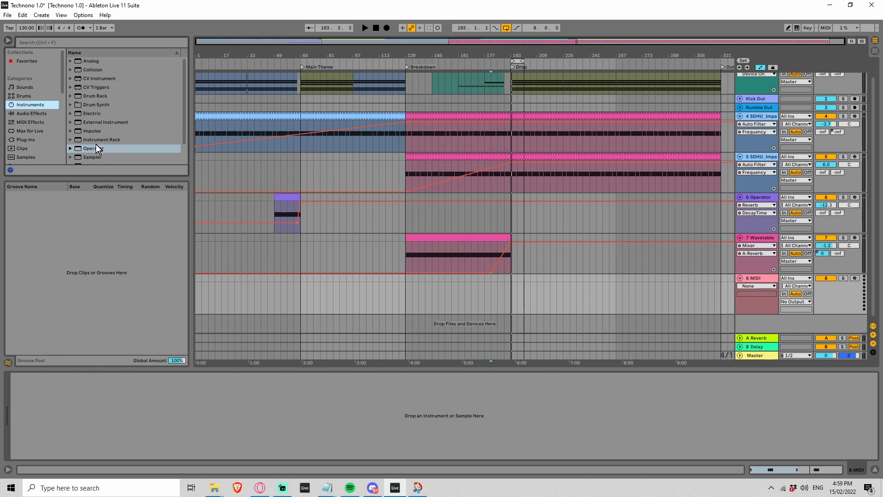
drag(86, 147, 454, 297)
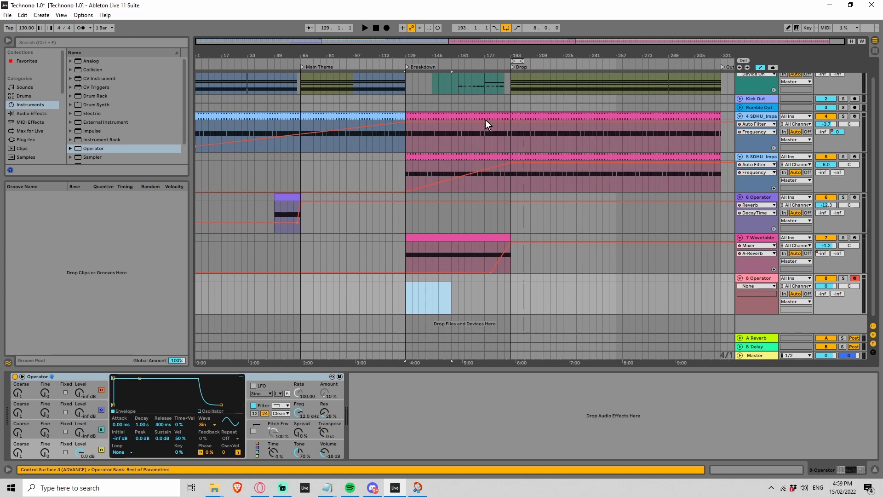
click(512, 290)
key(space)
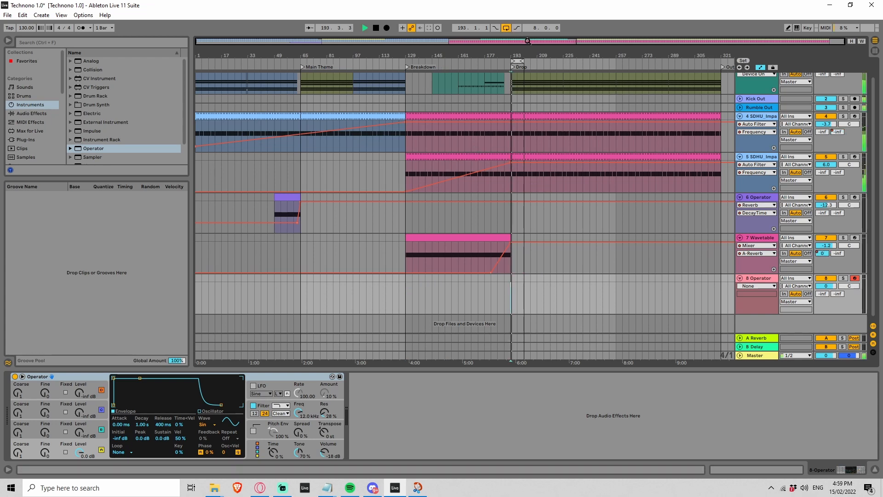
drag(532, 41, 597, 74)
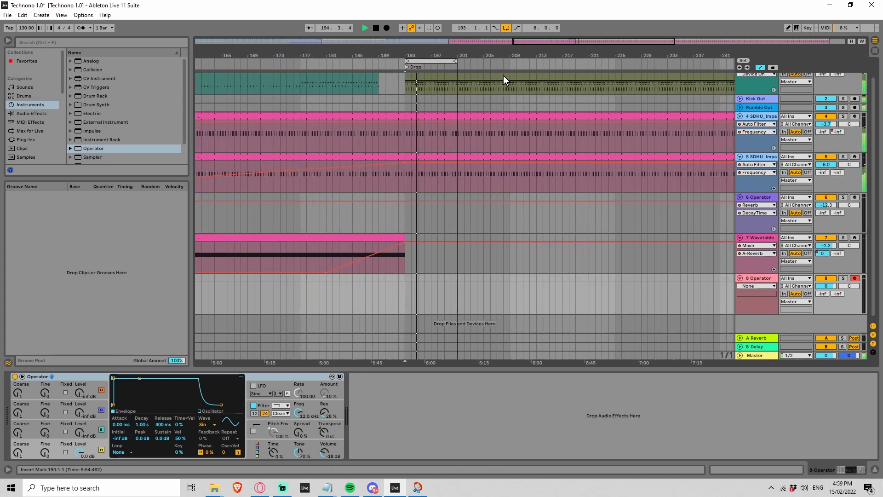
key(space)
Step: Extend the loop at the Drop to 16 bars and create a matching 16-bar MIDI clip on Operator track 8
drag(457, 61, 509, 73)
drag(410, 294, 512, 289)
key(ctrl+shift+m)
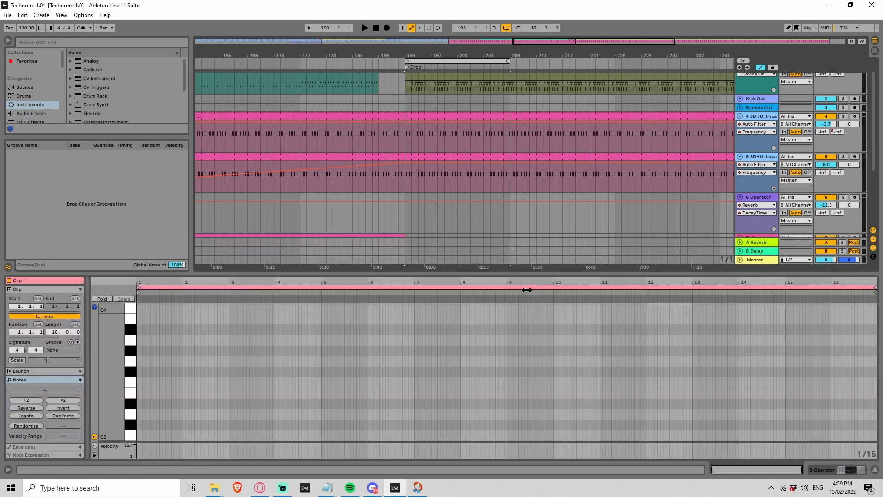
Step: Draw a single C3 note spanning all 16 bars of the new MIDI clip
scroll(447, 215, down, 2)
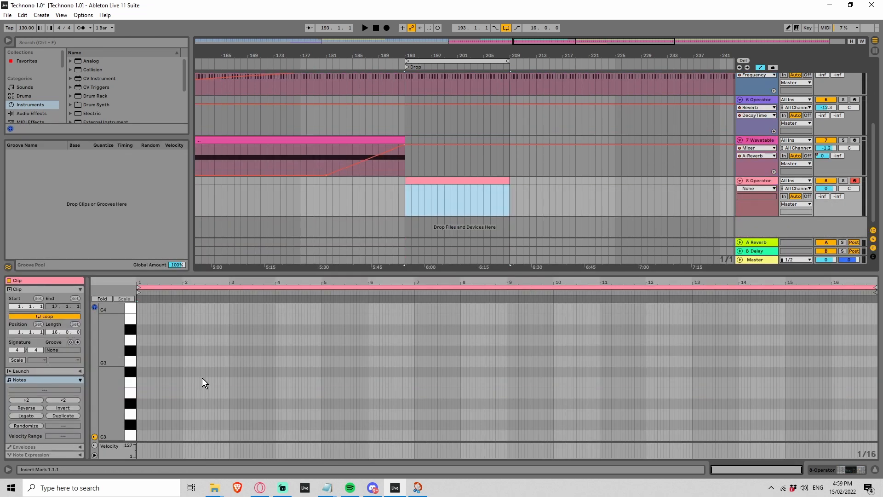
scroll(151, 389, down, 1)
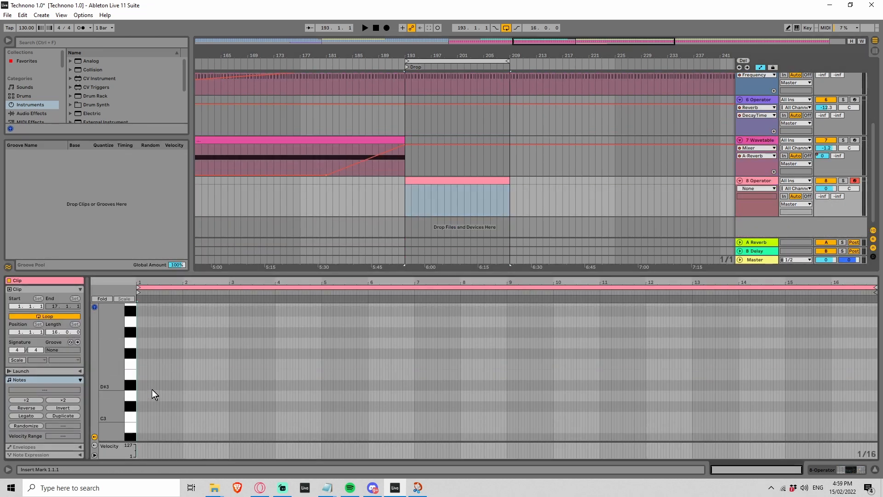
click(138, 418)
mouse_move(138, 418)
mouse_down()
mouse_move(700, 415)
mouse_move(842, 404)
mouse_move(845, 433)
mouse_up()
drag(206, 369, 218, 429)
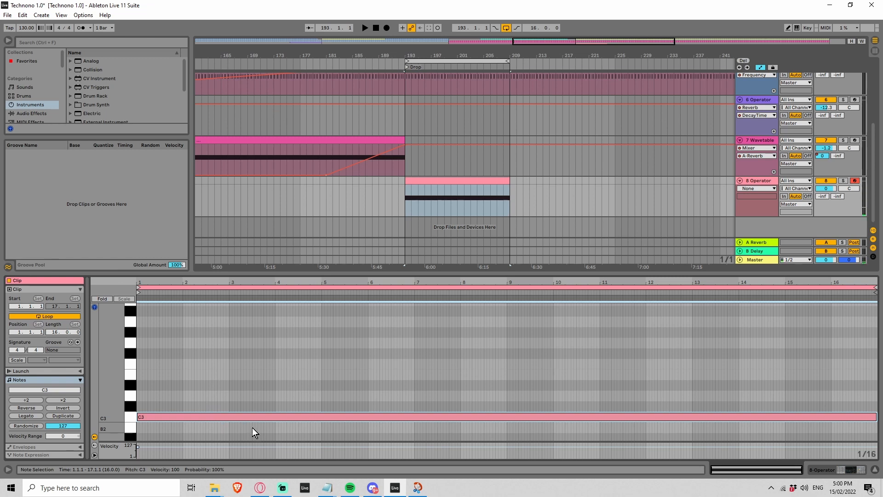
Step: Transpose the 16-bar note up by octaves to C7
key(shift+Up)
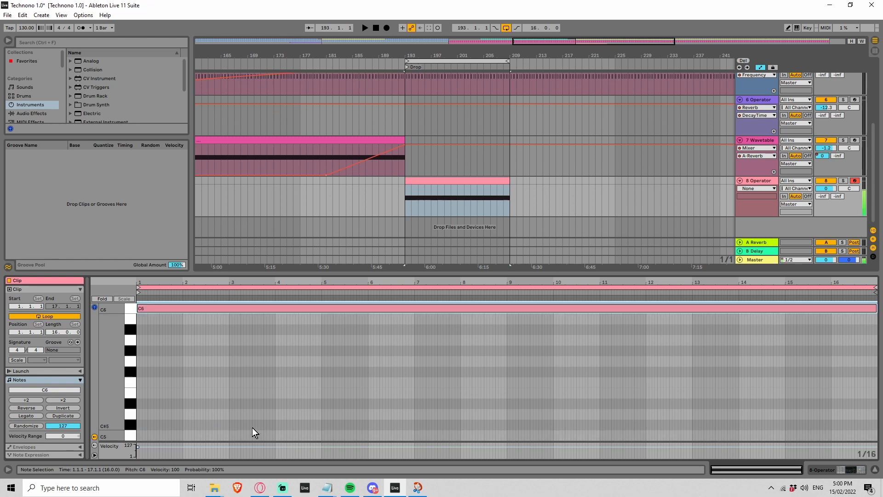
scroll(252, 432, up, 3)
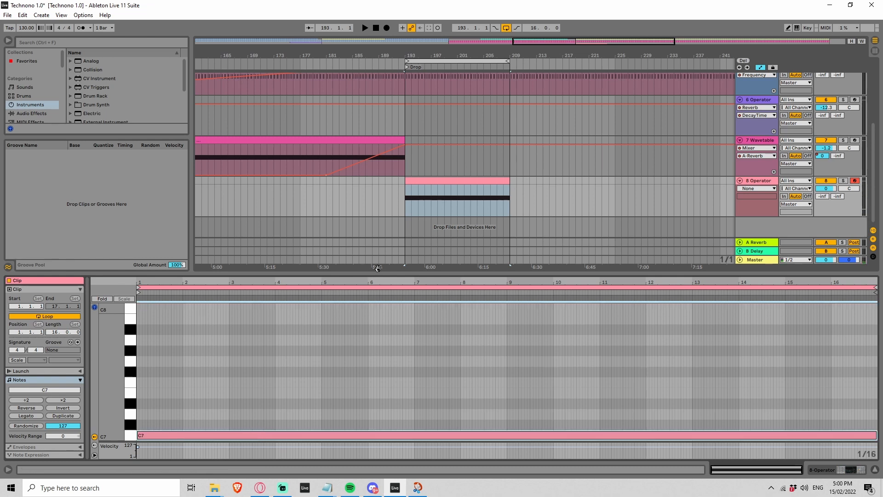
scroll(368, 327, down, 1)
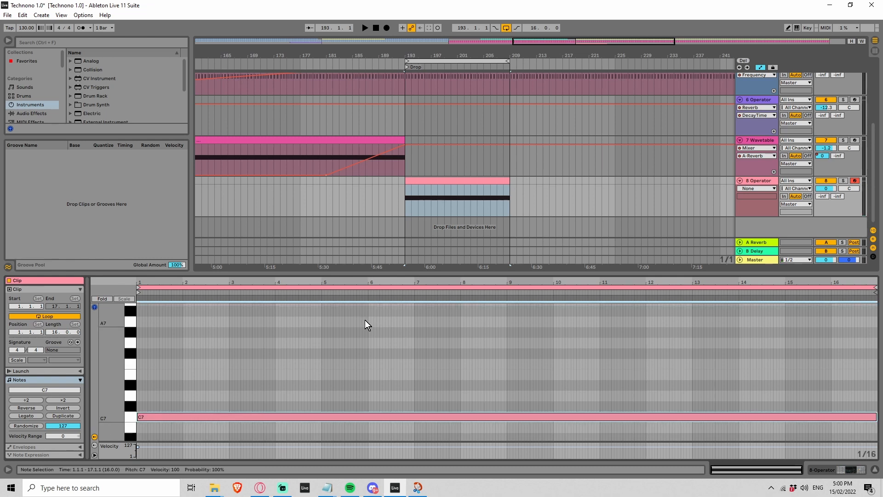
Step: Set the pitch bend range of the Operator on track 8 to +12 semitones
click(763, 179)
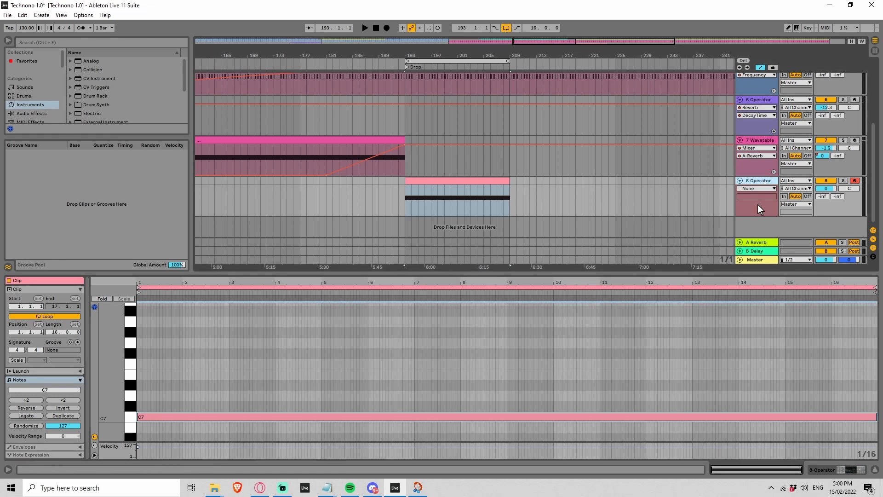
double_click(757, 181)
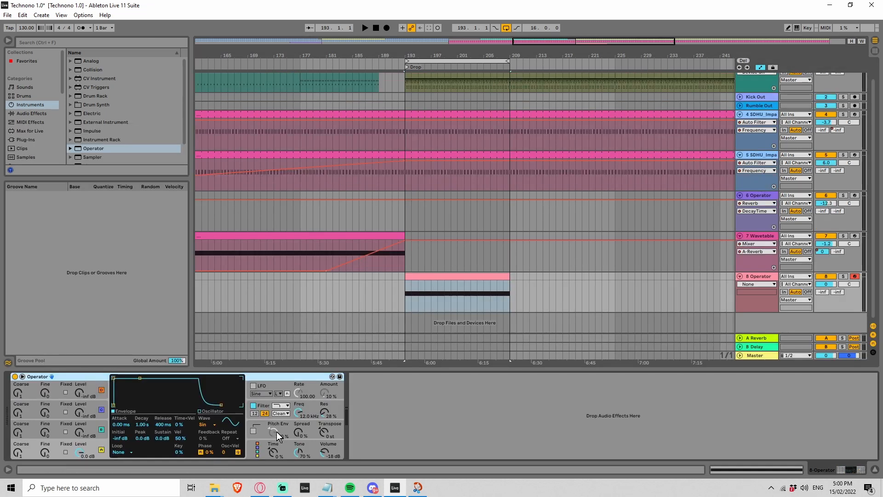
click(265, 445)
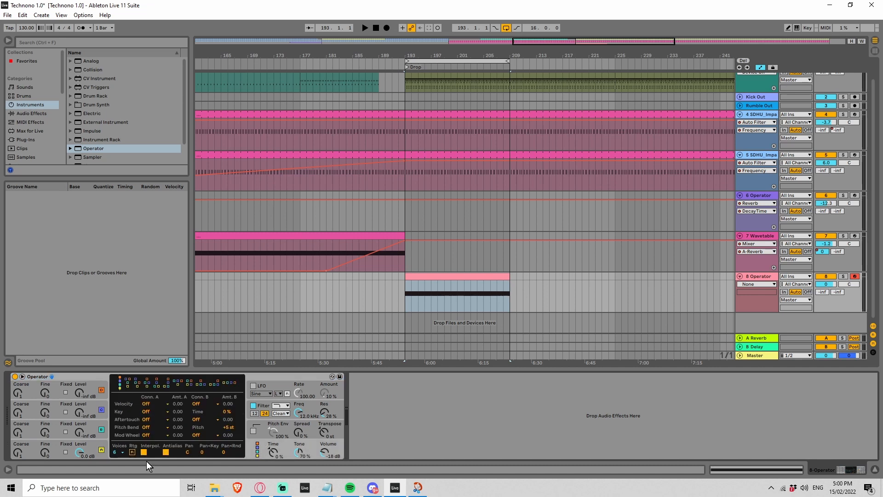
click(226, 427)
text(12)
key(Return)
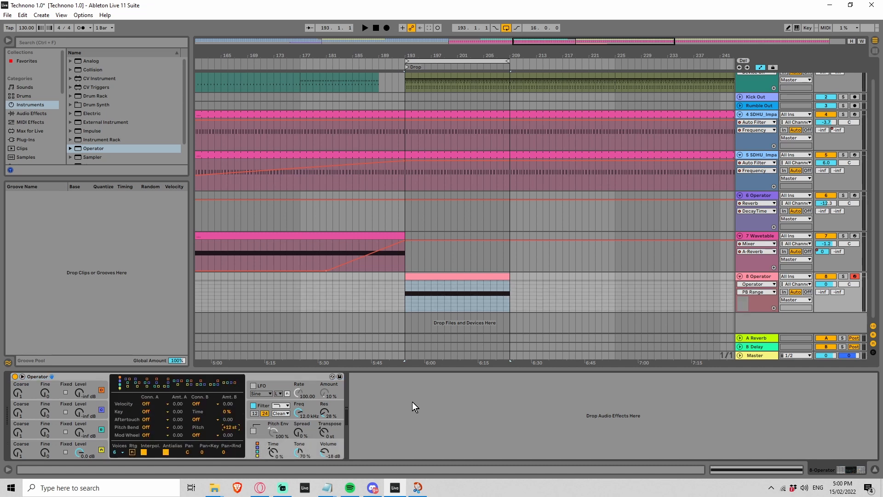
Step: Open the 16-bar clip's envelopes and choose the MIDI Ctrl Pitch Bend envelope
double_click(442, 275)
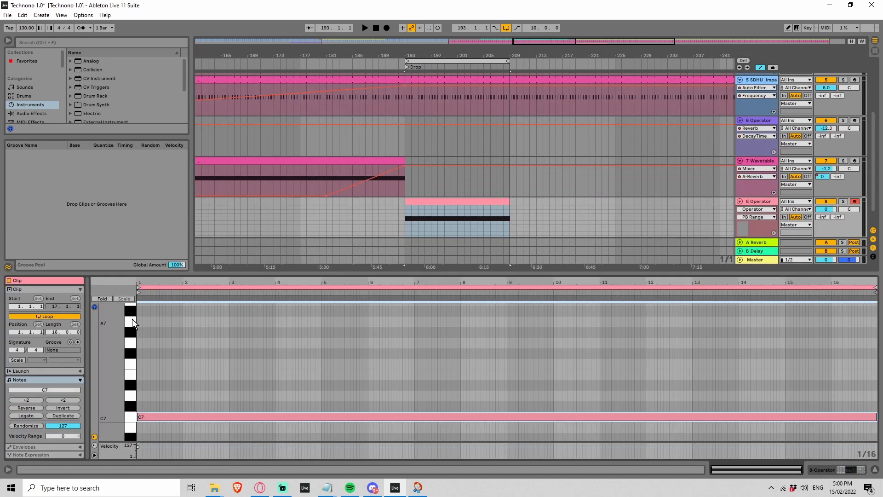
click(52, 447)
click(79, 447)
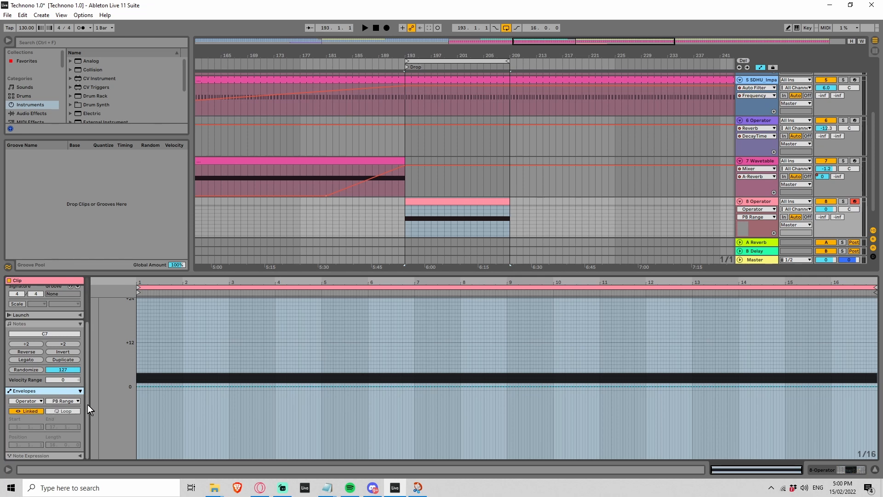
click(41, 401)
click(40, 409)
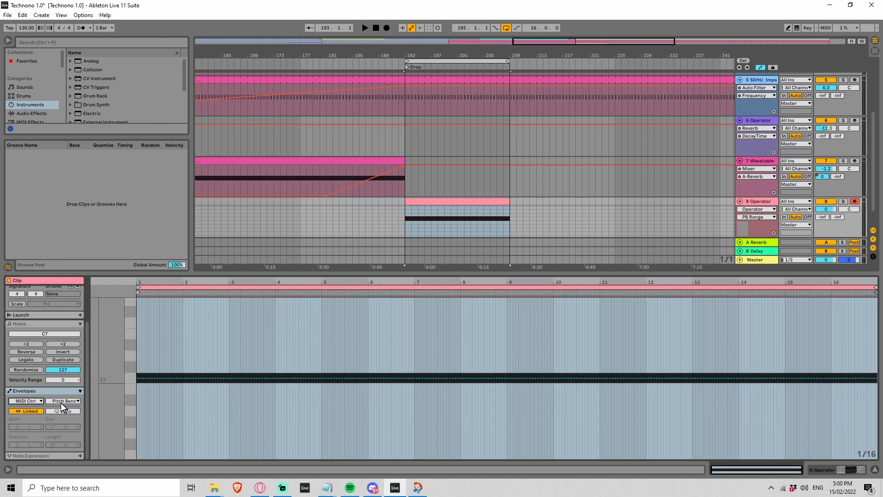
click(60, 402)
click(61, 402)
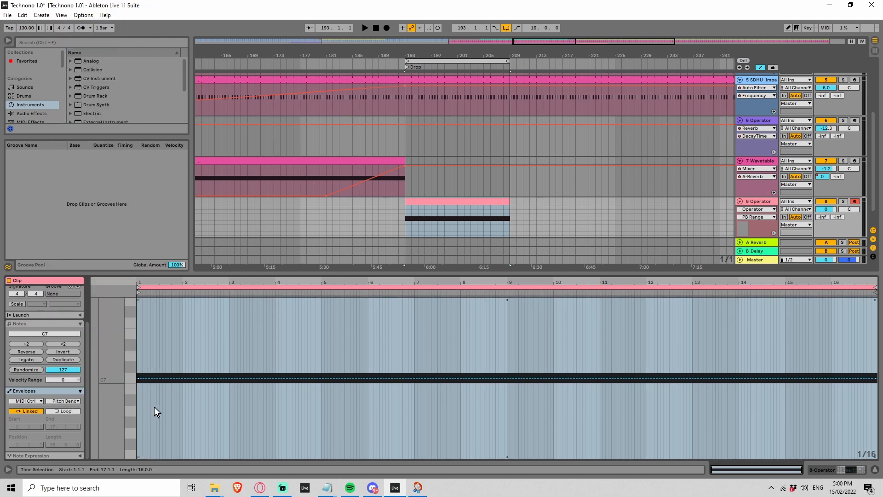
Step: Ramp the pitch bend envelope from zero at the clip's start to maximum at its end, and play it from the Drop
click(172, 411)
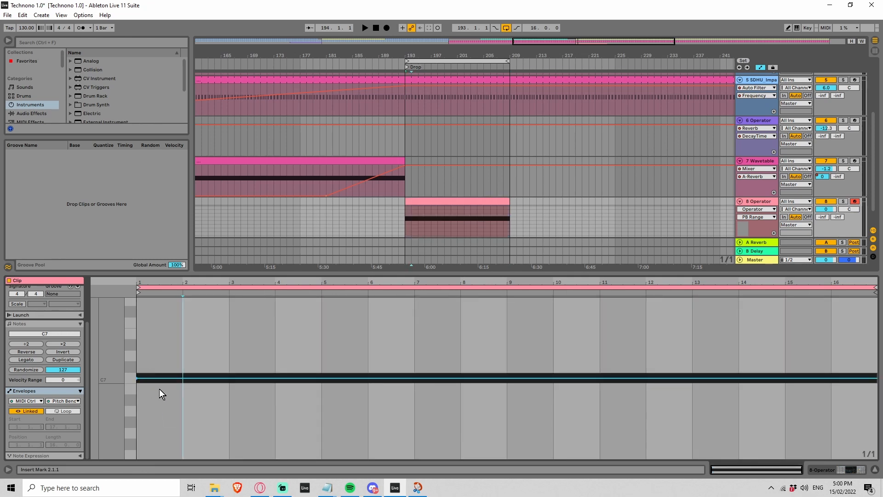
drag(869, 378, 868, 301)
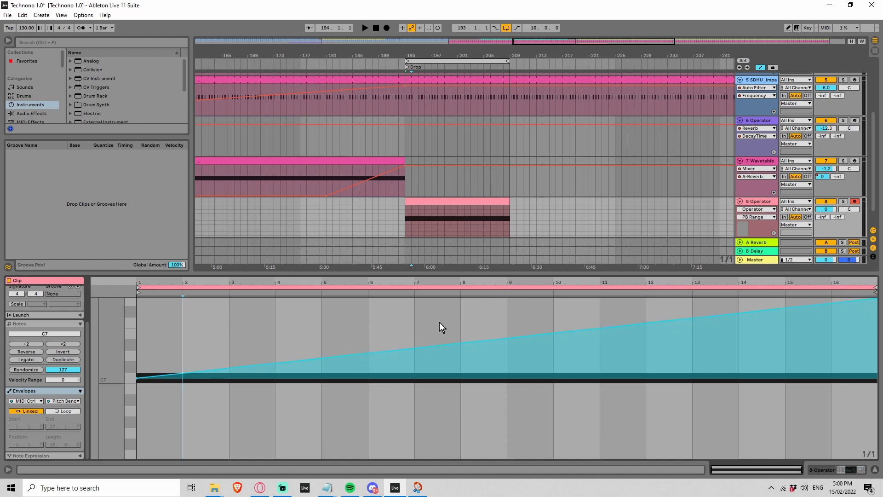
click(406, 225)
key(space)
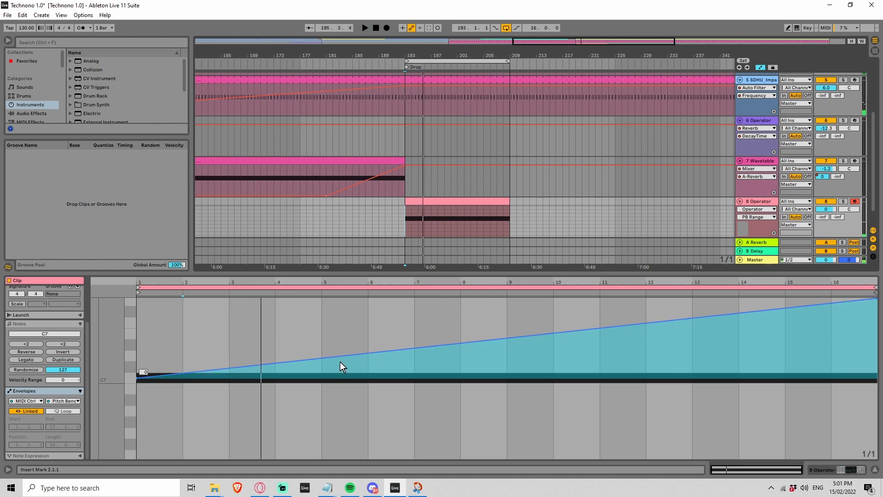
Step: Group track 8's Operator into an Instrument Rack and show its chain list and devices
click(765, 204)
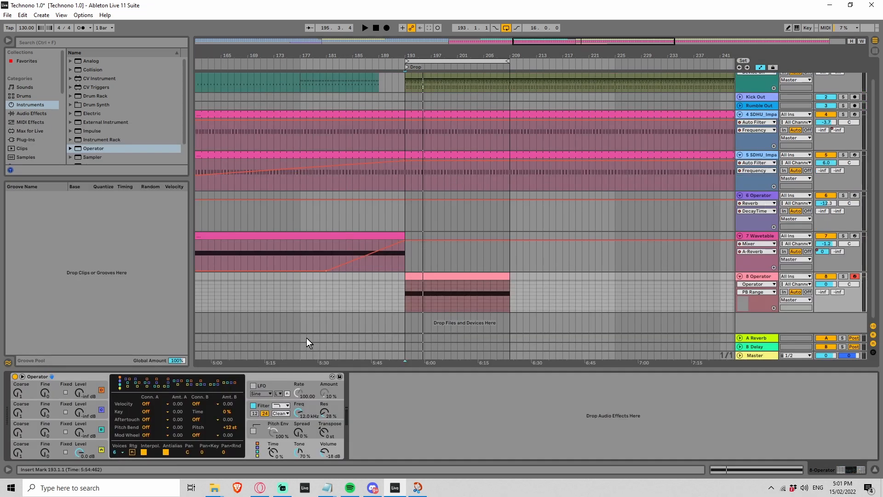
right_click(59, 380)
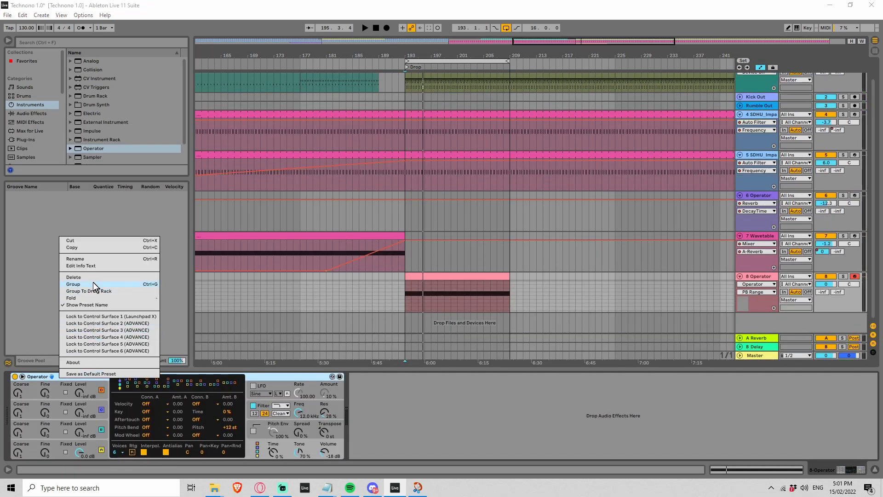
click(93, 282)
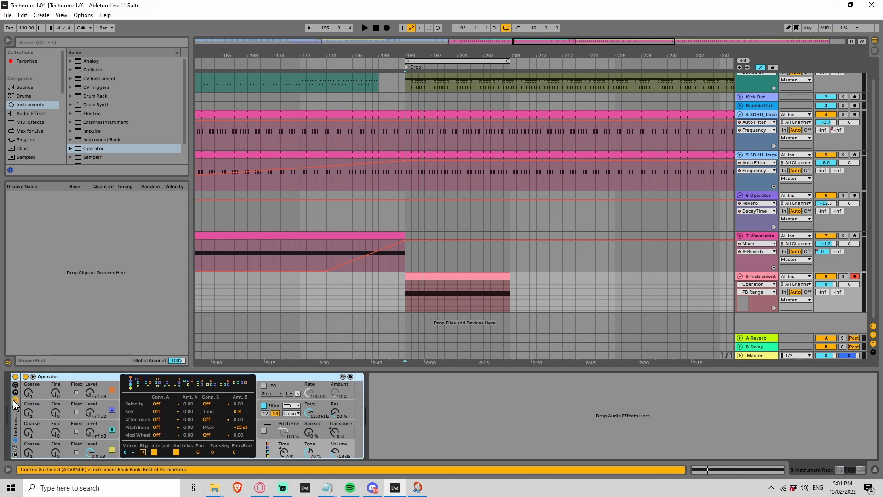
click(14, 401)
click(14, 400)
click(18, 409)
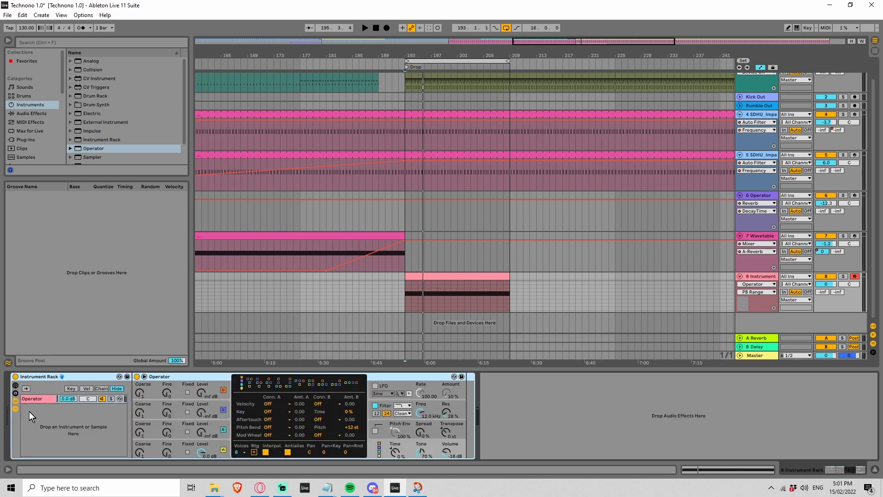
Step: Add the Pitch MIDI effect in front of Operator in the rack's chain
click(40, 398)
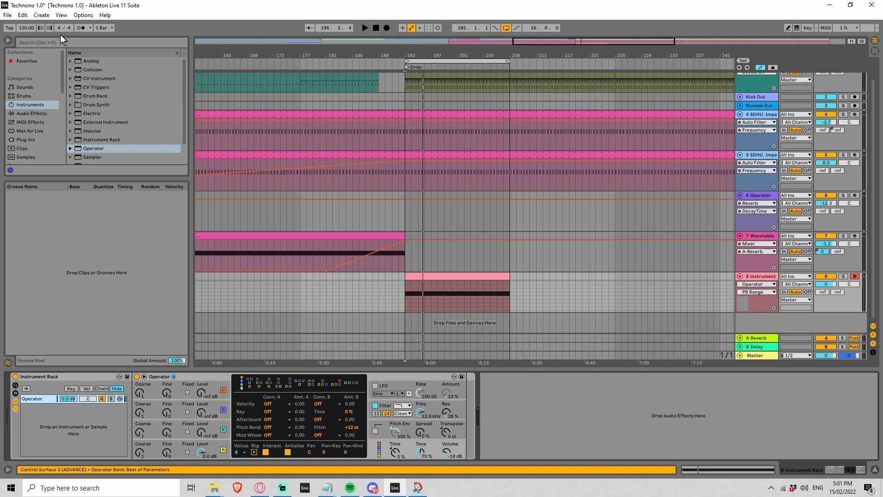
click(54, 122)
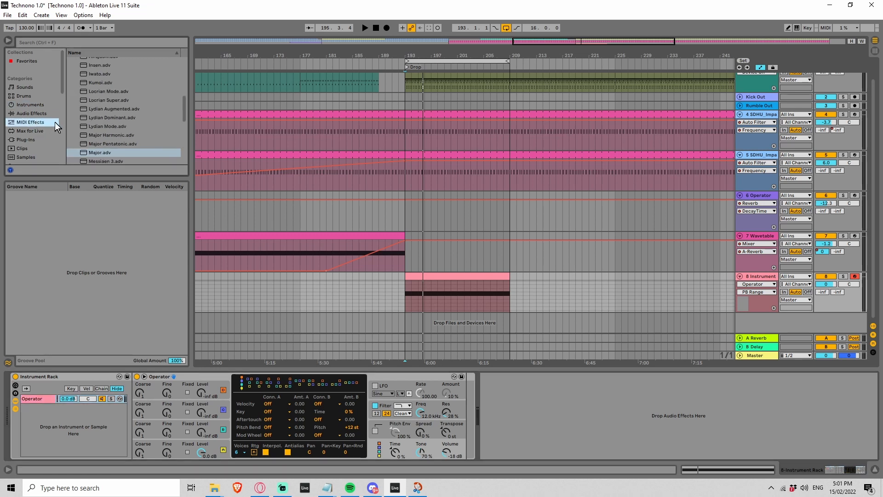
drag(183, 105, 189, 73)
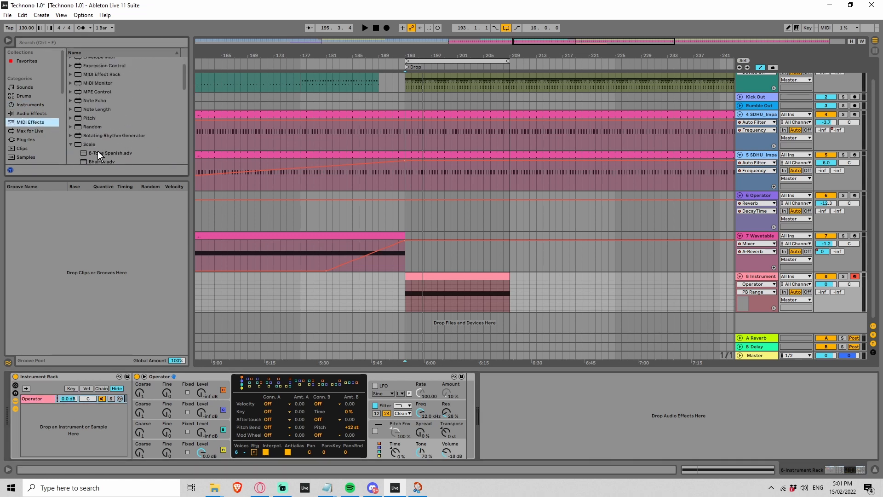
click(70, 144)
drag(86, 120, 33, 415)
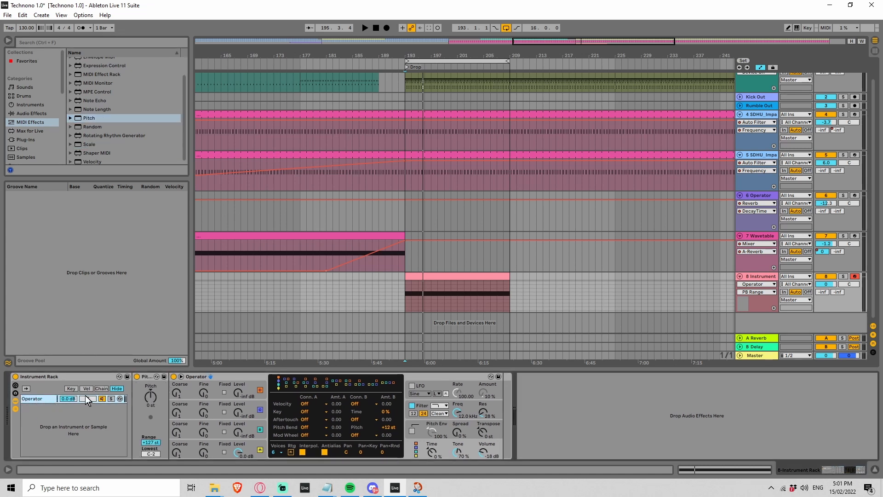
Step: Duplicate the Operator chain and set the copy's Pitch effect to -12 st
key(ctrl+d)
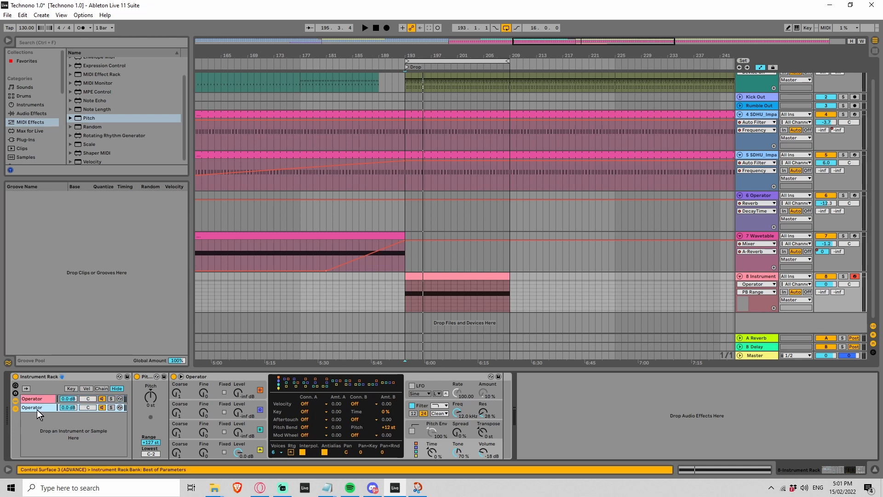
click(153, 402)
text(-12)
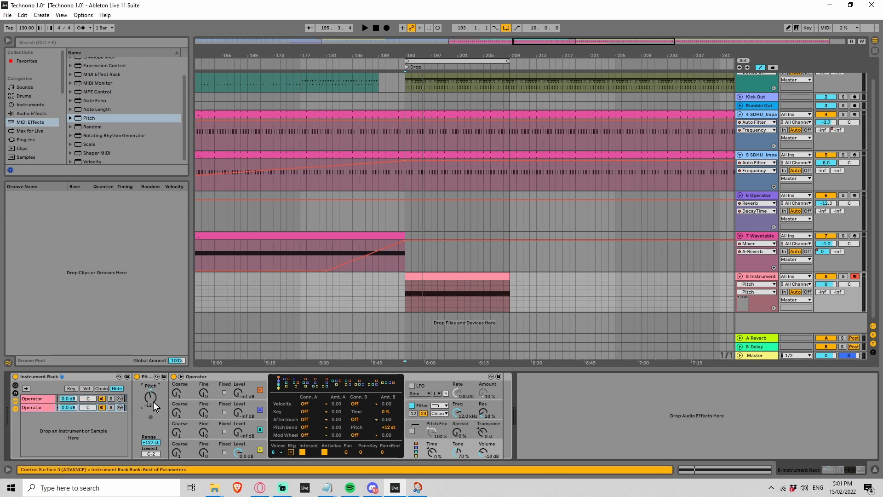
key(Return)
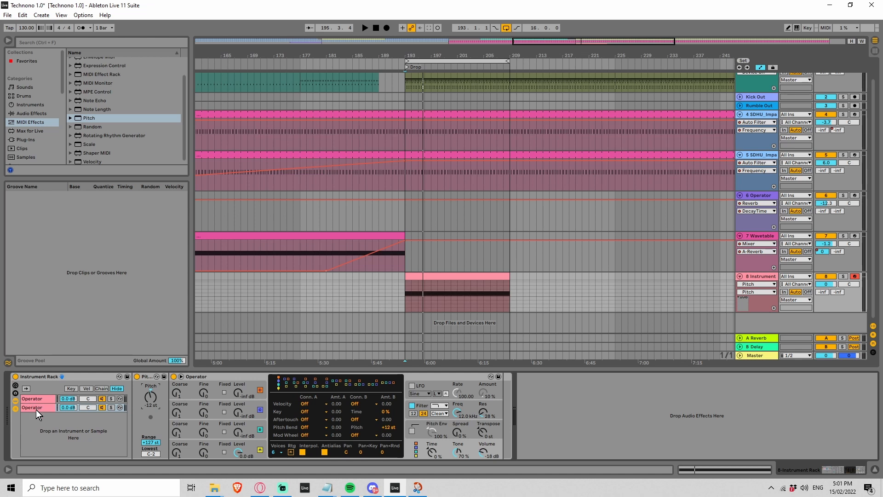
Step: Duplicate the -12 st chain and set the new copy's Pitch effect to -24 st
click(36, 409)
key(ctrl+d)
click(150, 396)
text(-24)
key(Return)
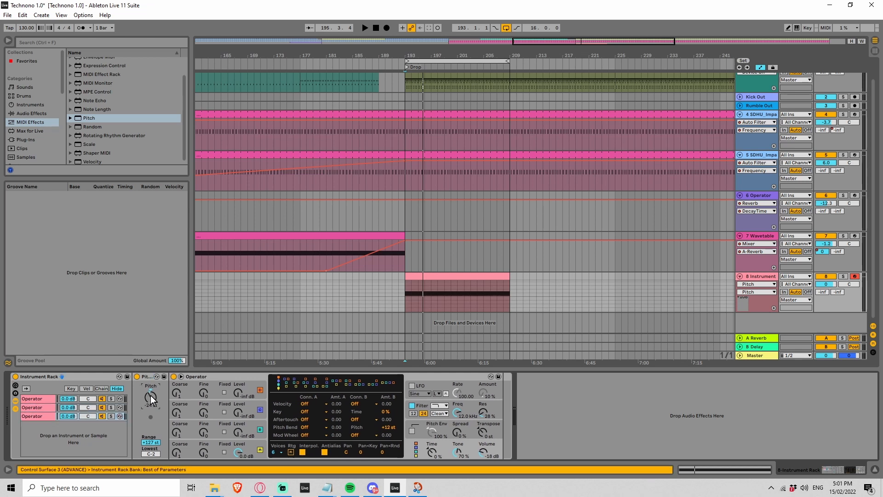
Step: Duplicate the -24 st chain and set the new copy's Pitch effect to -36 st
click(33, 416)
key(ctrl+d)
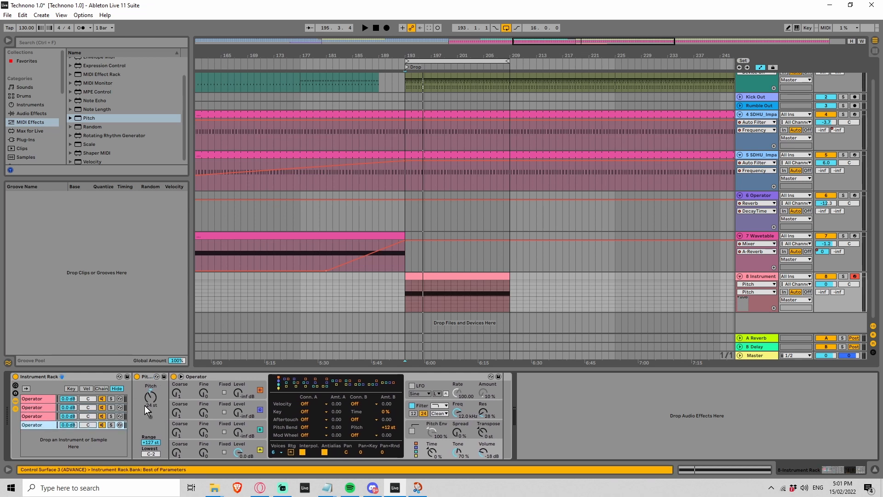
click(148, 399)
text(-36)
key(Return)
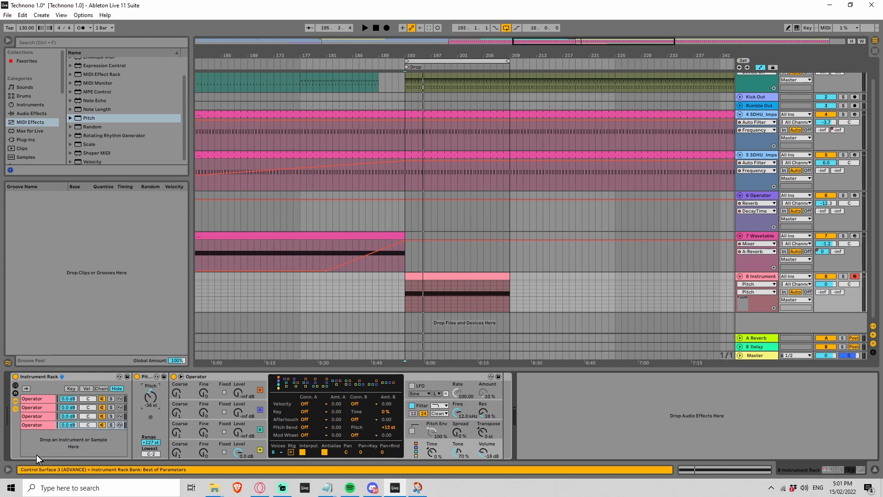
Step: Duplicate the -36 st chain and set the new copy's Pitch effect to -48 st
click(41, 425)
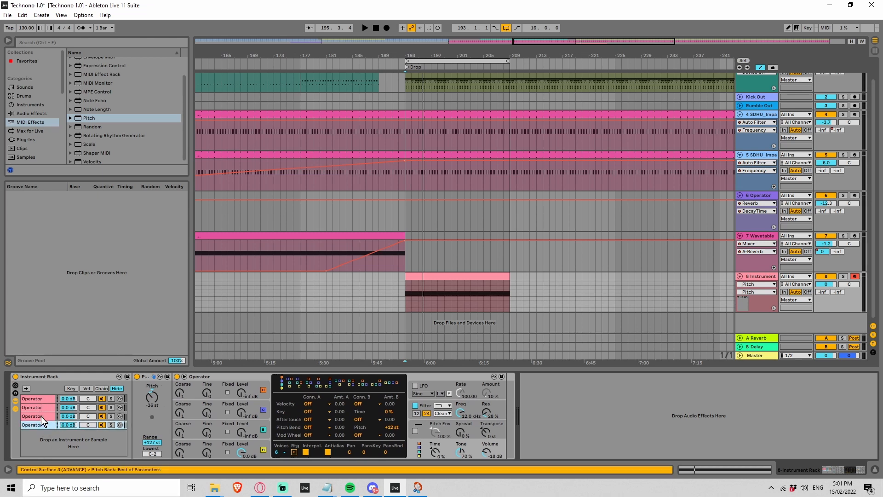
key(ctrl+d)
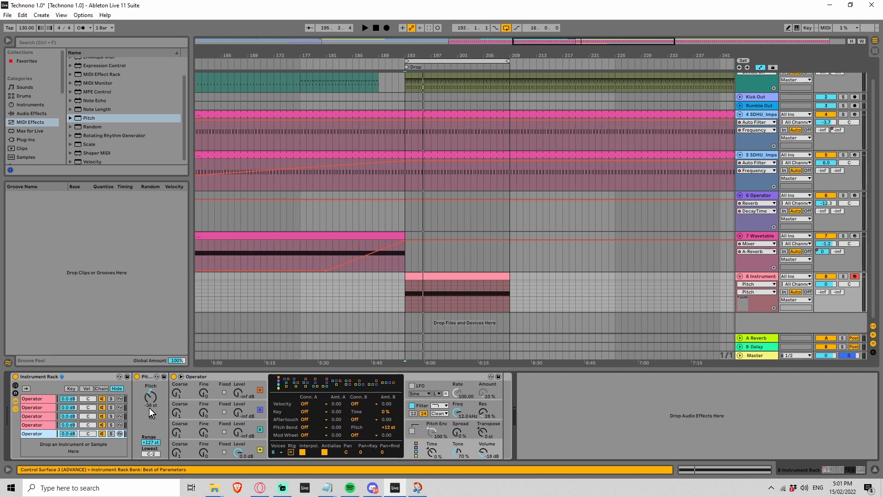
click(148, 405)
text(-48)
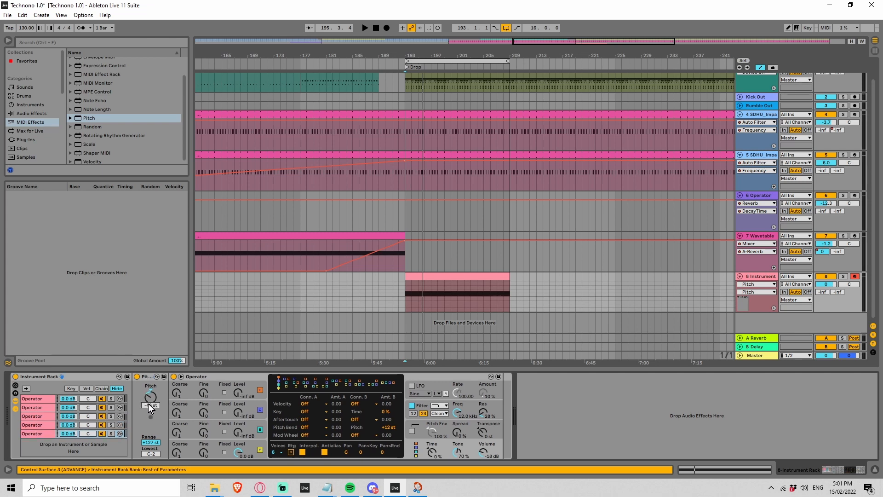
key(Return)
Step: Duplicate the -48 st chain and set the new copy's Pitch effect to -60 st
click(46, 435)
key(ctrl+d)
click(156, 401)
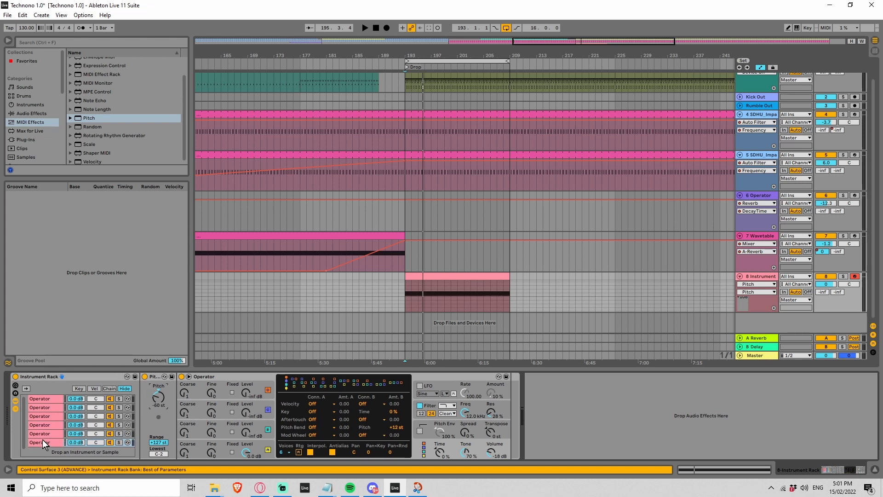
Step: Duplicate the -60 st chain and set the new copy's Pitch effect to -72 st
click(42, 440)
key(ctrl+d)
click(161, 395)
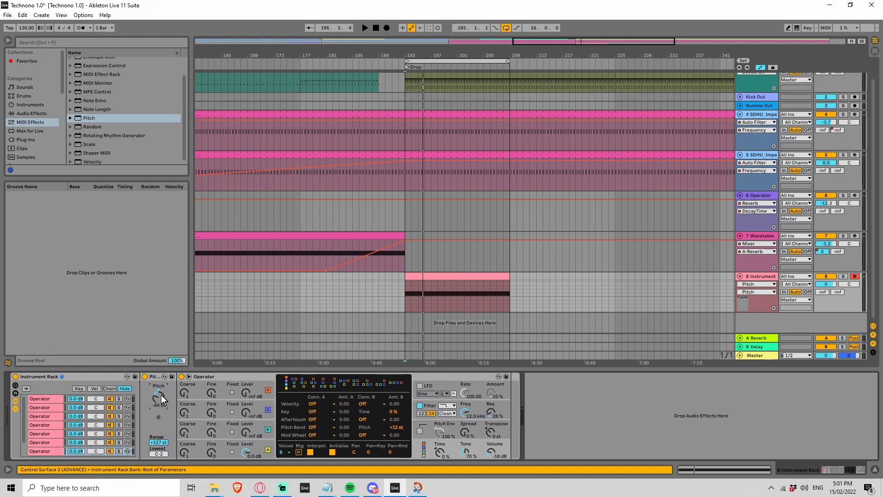
scroll(79, 395, down, 1)
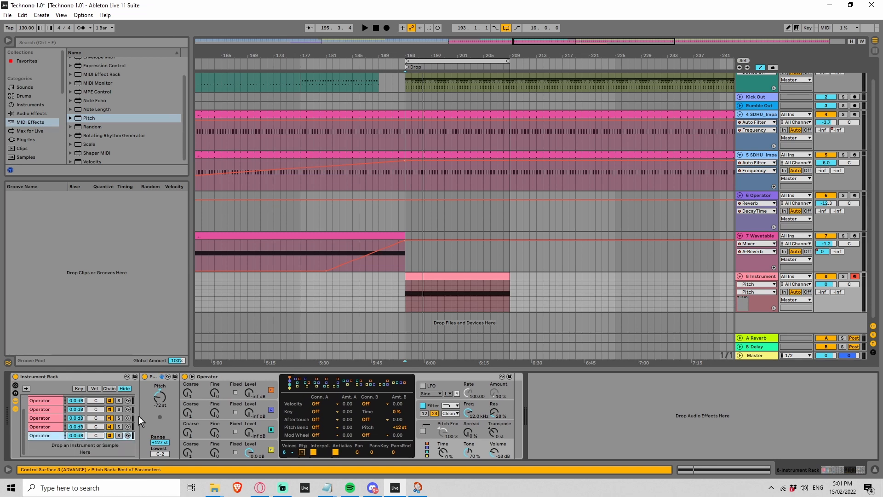
Step: Set track 8's volume to -12.3 dB, and solo the -72 st chain to audition it from the Drop
drag(820, 284, 820, 297)
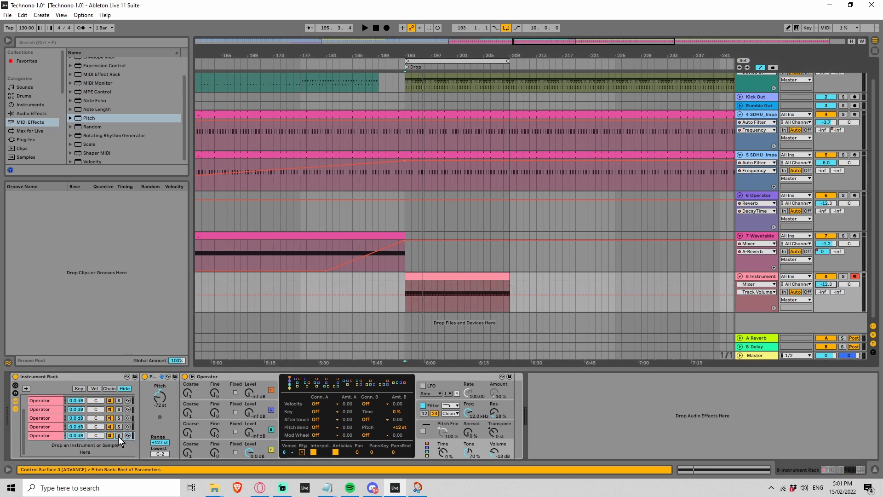
click(119, 435)
key(space)
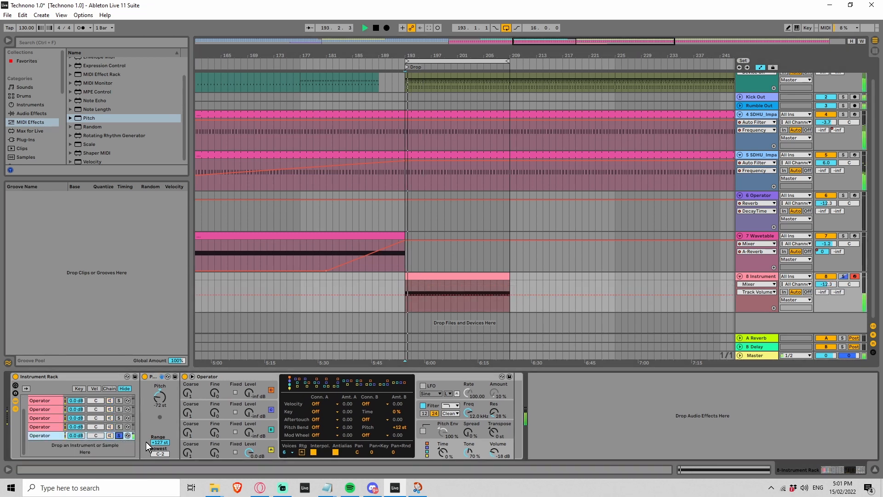
key(space)
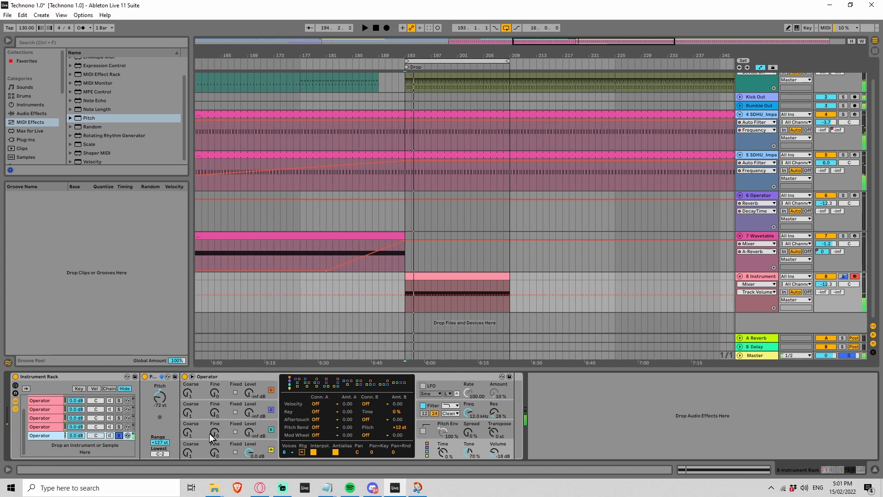
Step: Solo the -60 st chain instead and audition it from the Drop
click(119, 426)
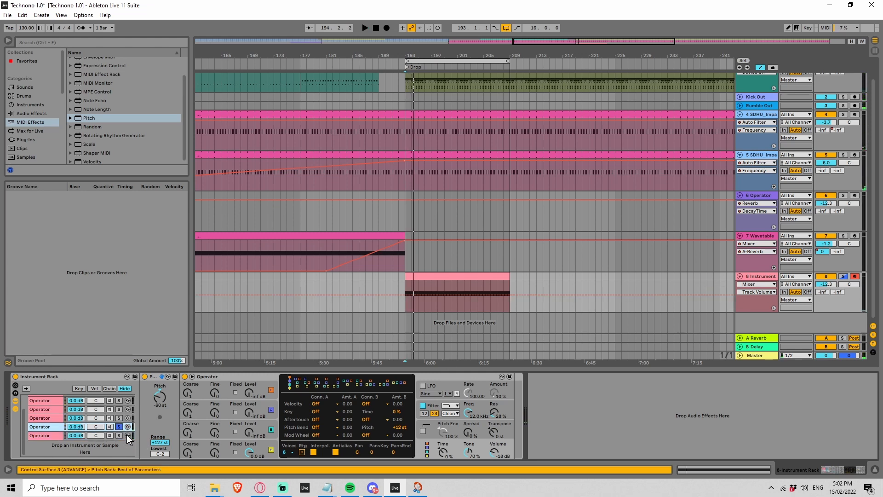
key(space)
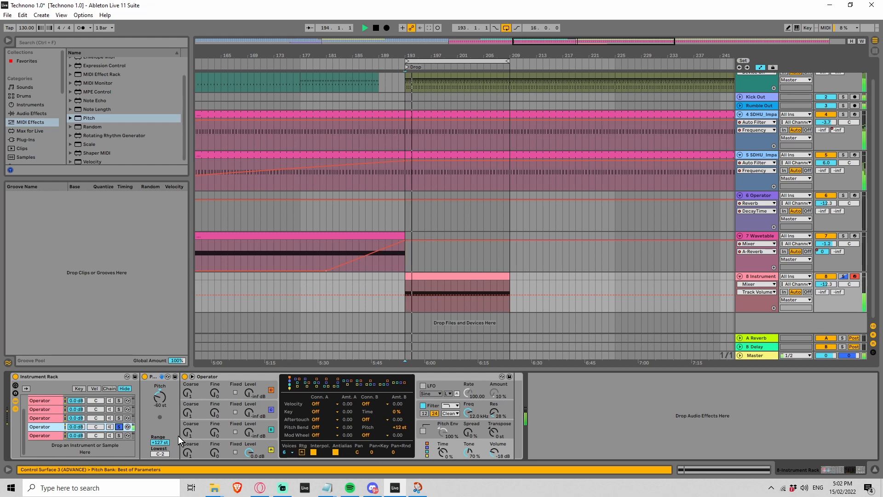
key(space)
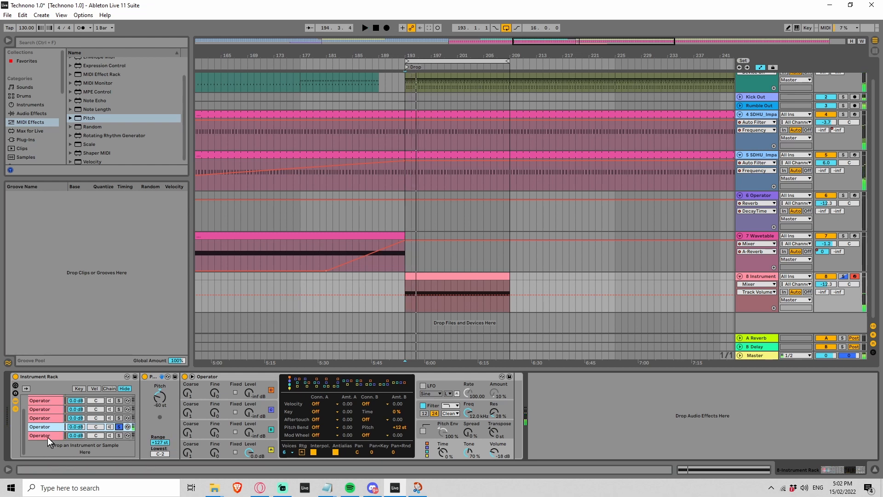
Step: Delete the -72 st chain from the rack and turn off the solo on the -60 st chain
click(47, 437)
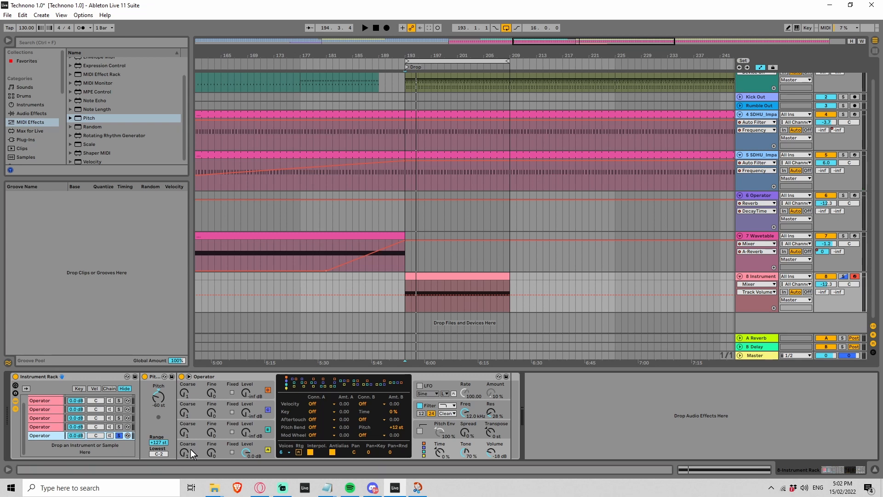
click(118, 435)
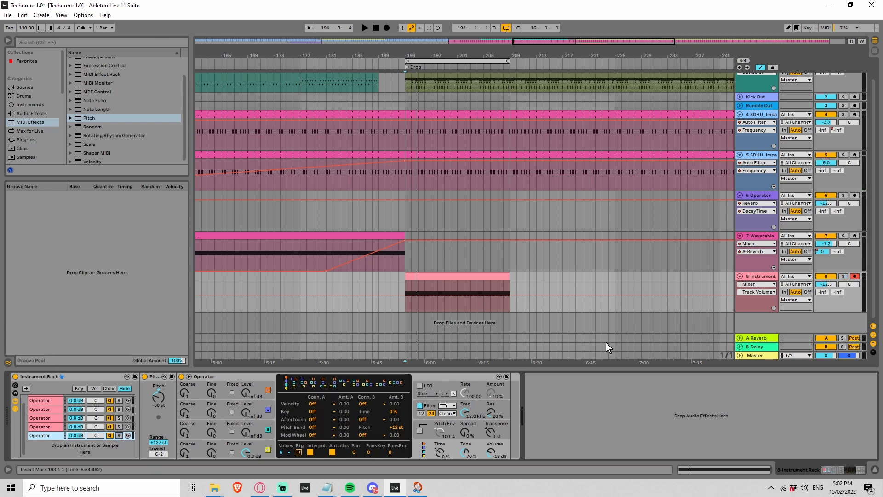
Step: Set track 8's volume to -18.9 dB and audition it from the Drop and across the loop point
drag(826, 284, 826, 313)
key(space)
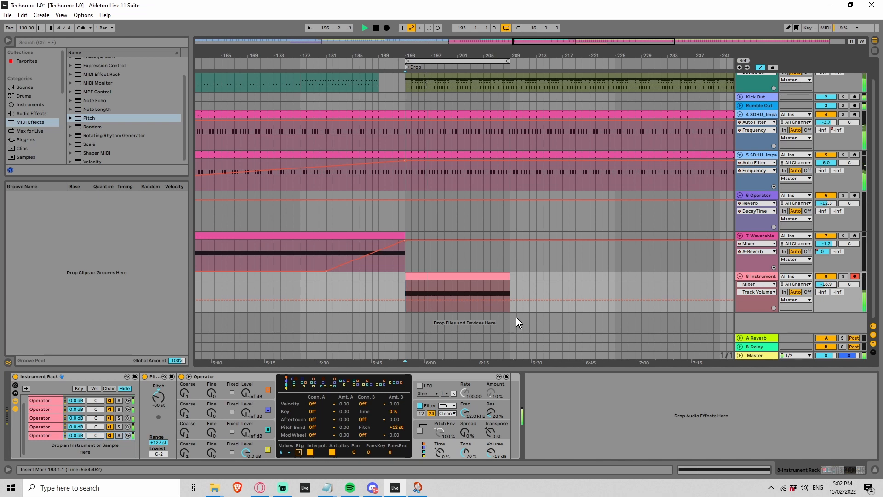
key(space)
click(504, 289)
key(space)
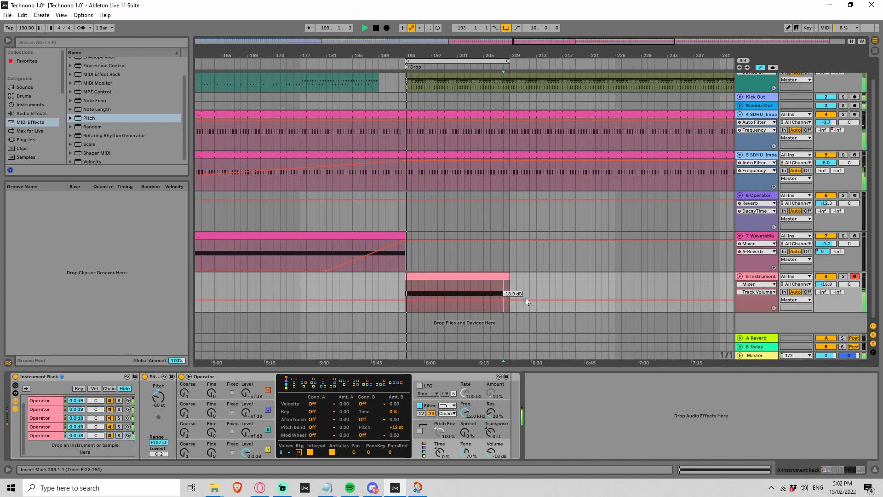
key(space)
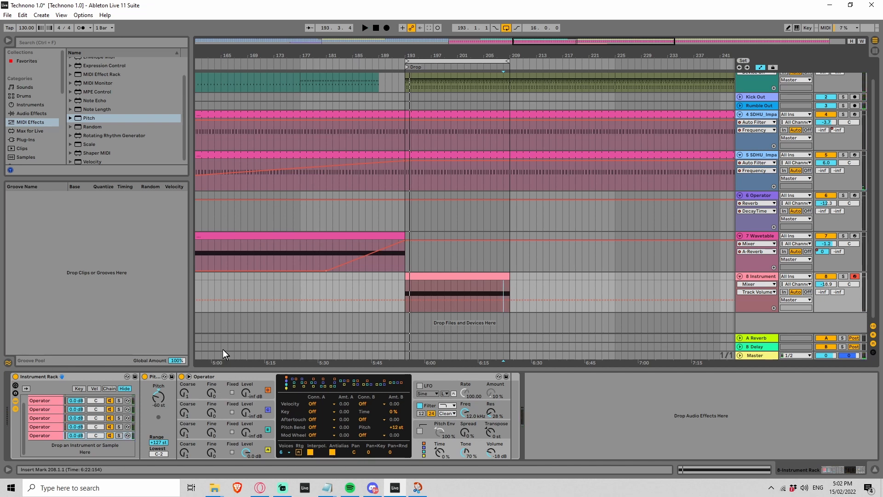
Step: Automate the -60 st chain's volume to rise from -inf to 0 dB across the 16-bar clip
click(76, 435)
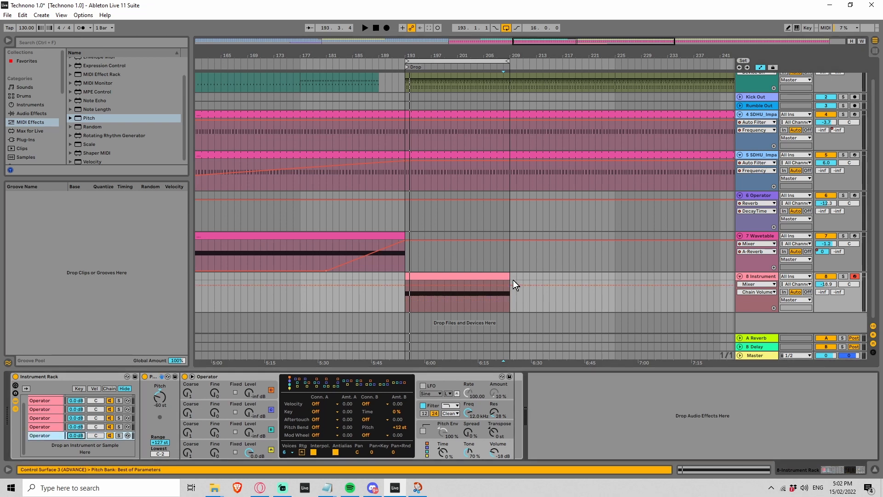
click(504, 287)
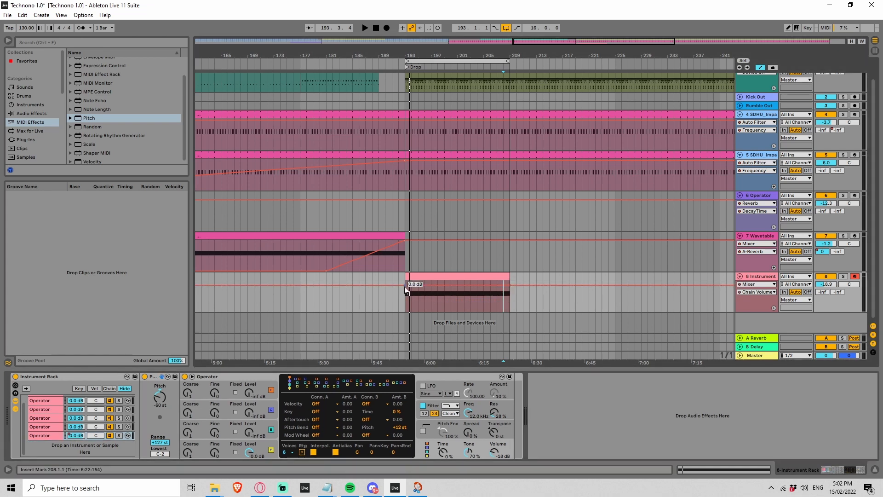
drag(405, 286, 405, 311)
Step: Automate the 0 st chain's volume to fall from 0 dB to -inf across the 16-bar clip
click(73, 435)
scroll(77, 419, up, 1)
click(74, 399)
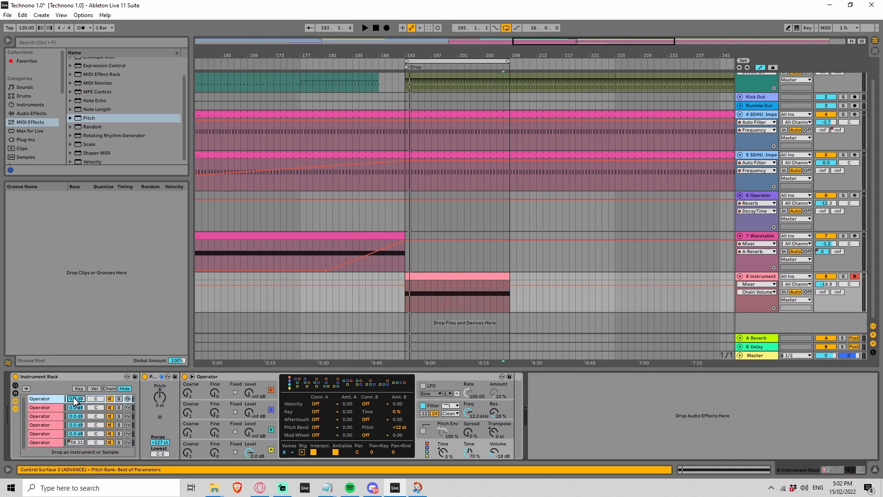
click(404, 286)
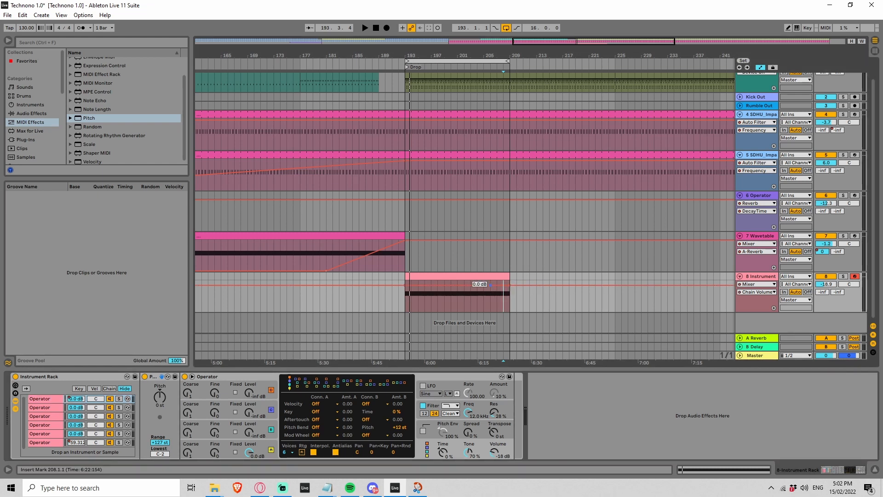
drag(490, 288, 506, 309)
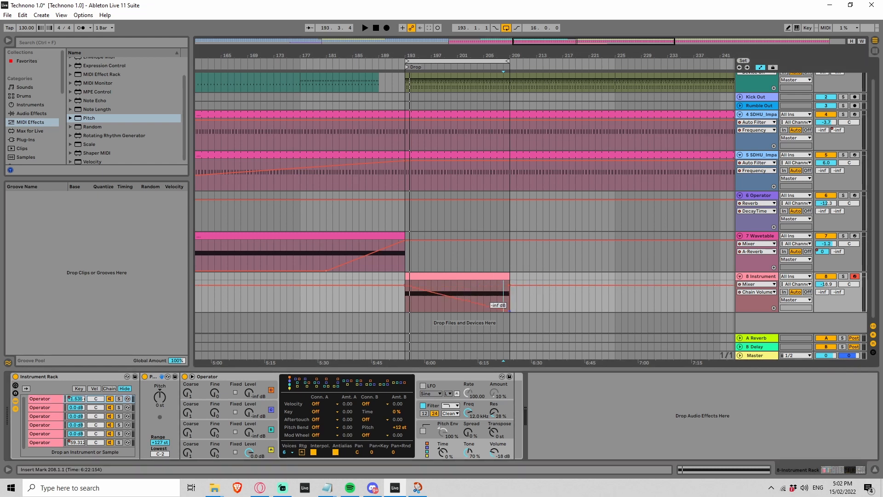
Step: Compare the volume automation of the -60 st and 0 st chains, and audition the fades from the Drop
click(51, 441)
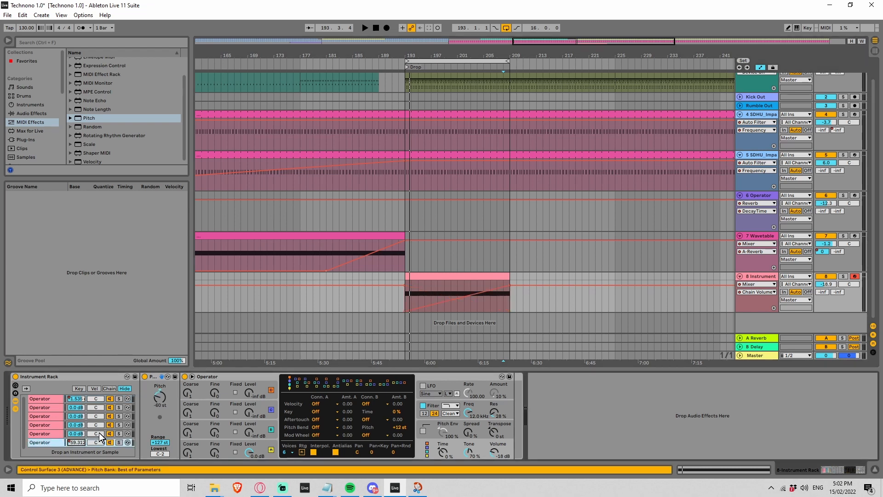
click(79, 399)
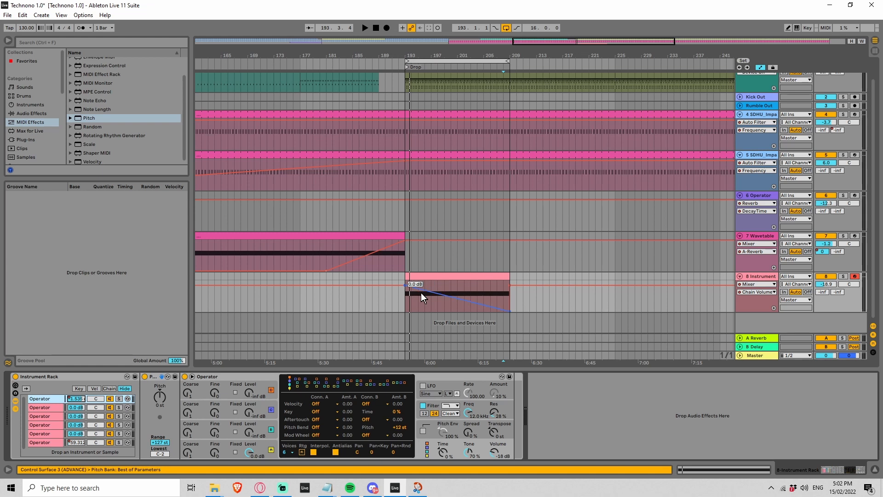
click(37, 408)
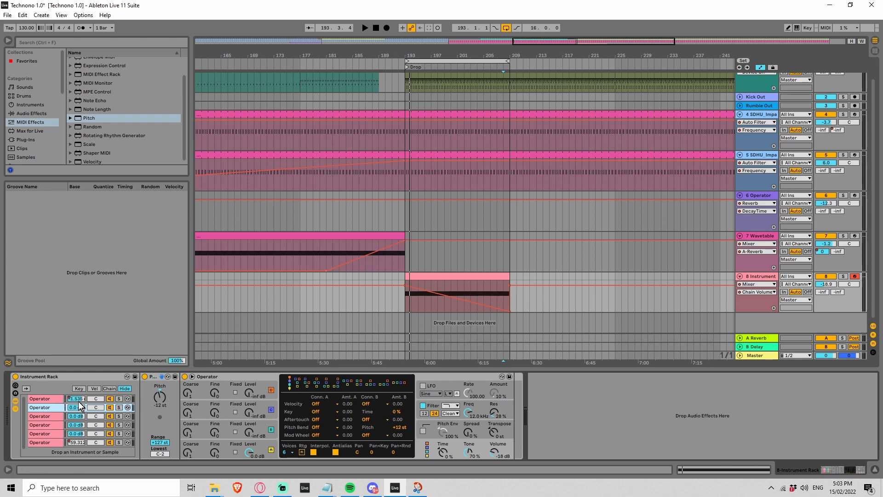
click(54, 400)
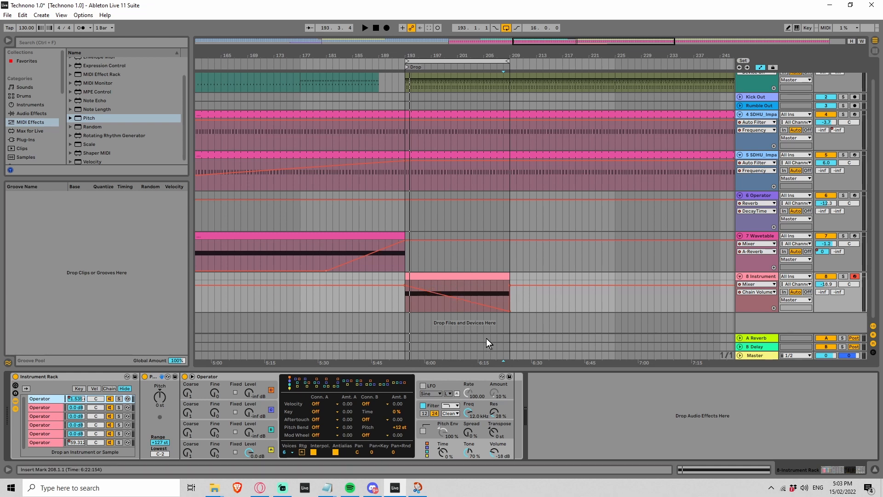
click(405, 301)
key(space)
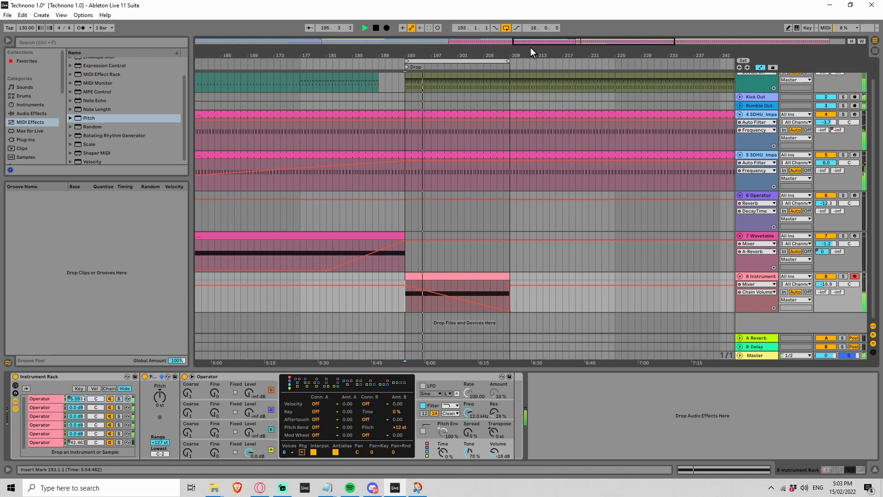
key(space)
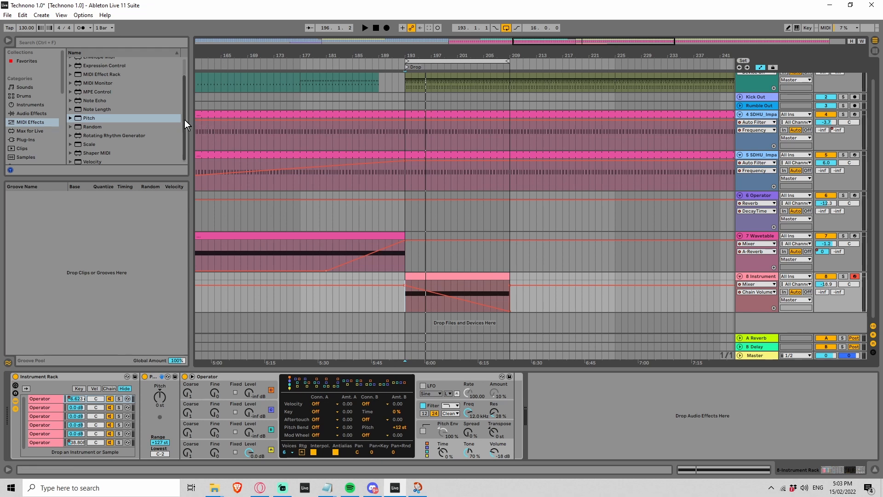
drag(185, 120, 178, 127)
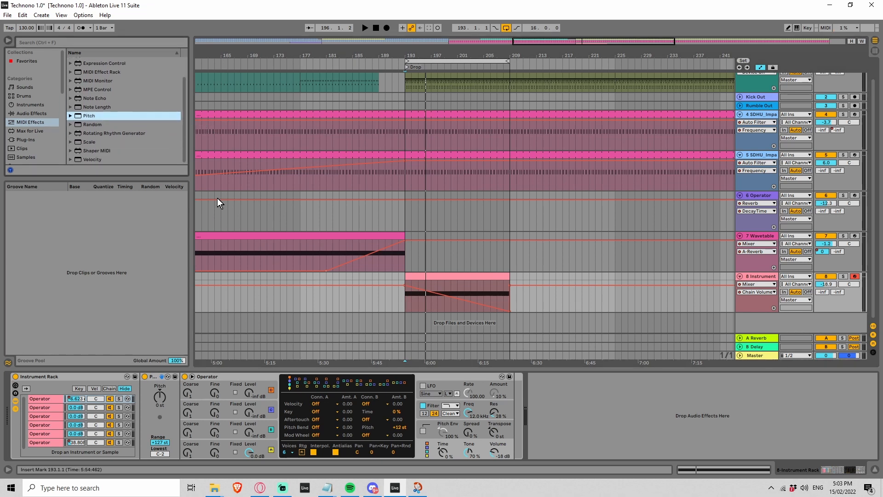
Step: Solo track 8 and audition the loop transition from bar 208.4
click(844, 277)
drag(599, 43, 570, 125)
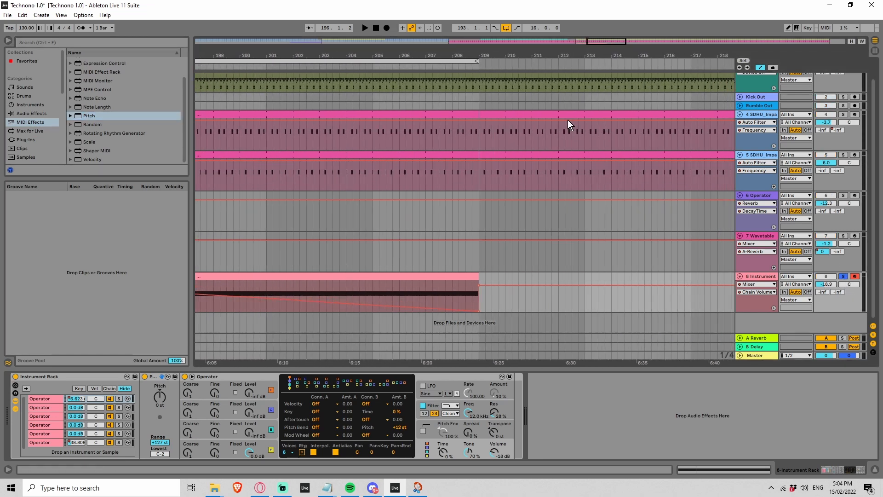
click(474, 293)
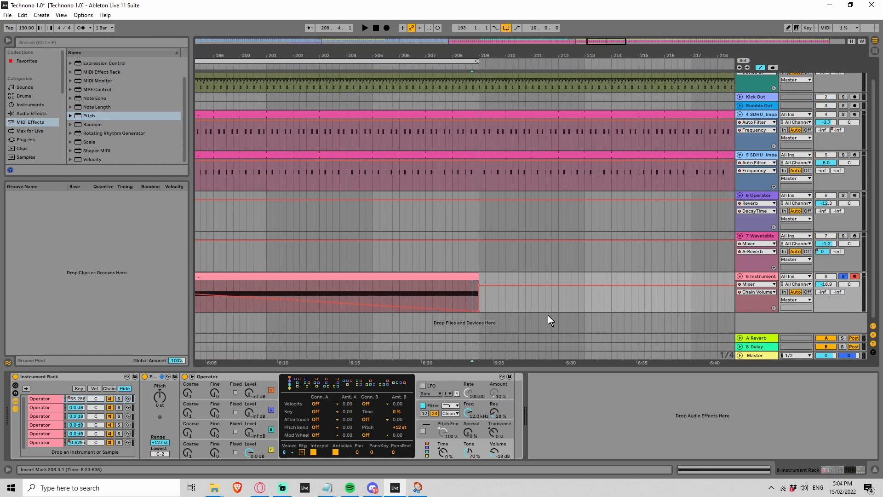
key(space)
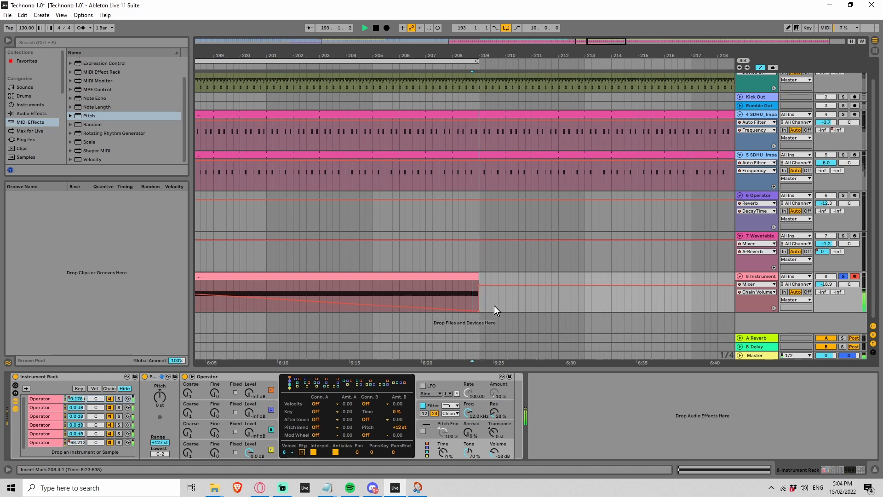
Step: Limit the Operators in the 0 st and -12 st chains to 1 voice each
click(262, 441)
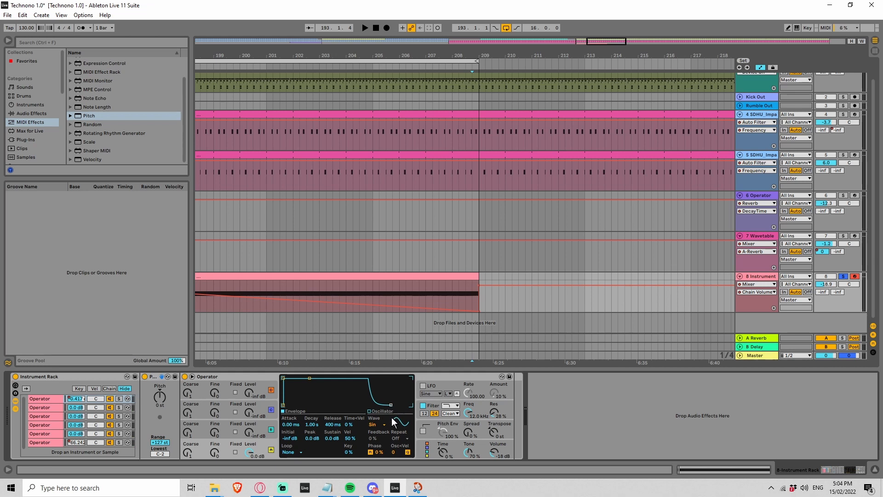
click(424, 444)
click(288, 452)
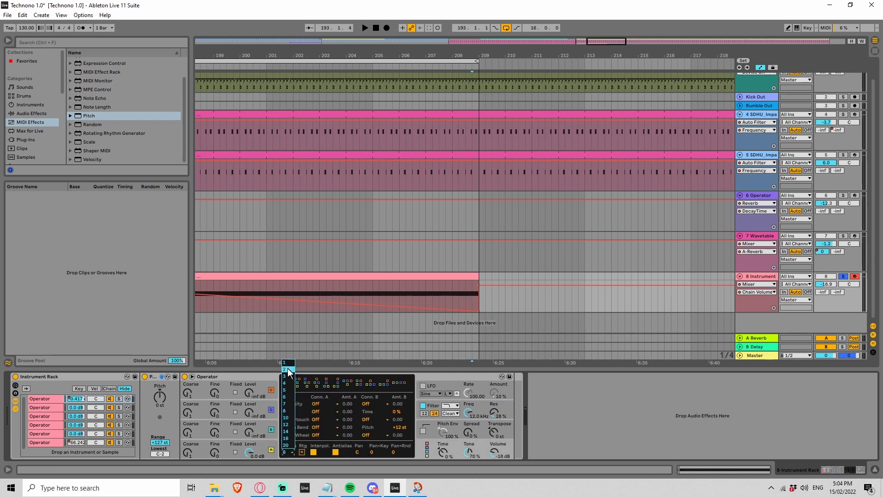
click(288, 363)
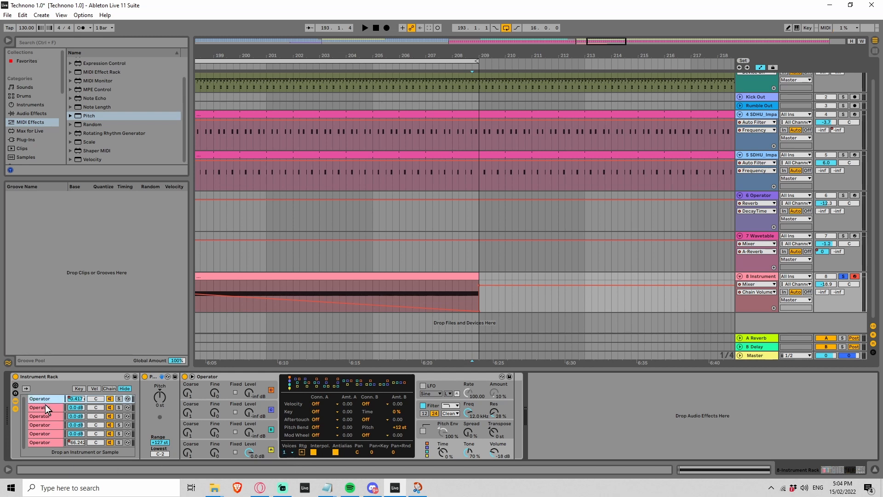
click(45, 406)
click(287, 452)
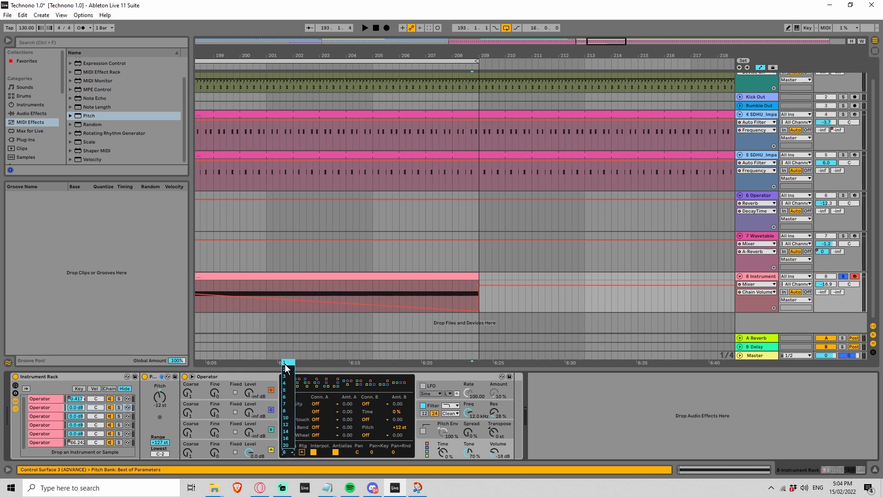
click(286, 364)
Step: Limit the Operators in the -24 st and -36 st chains to 1 voice each
click(52, 415)
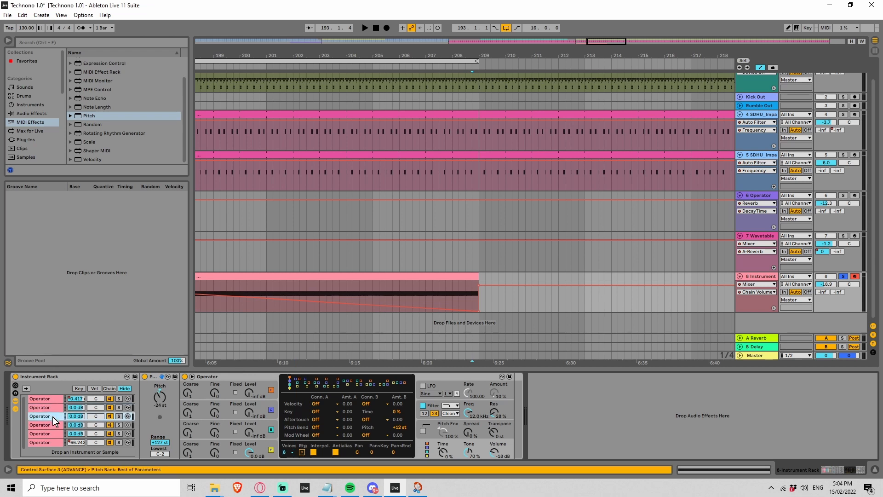
click(291, 452)
click(286, 365)
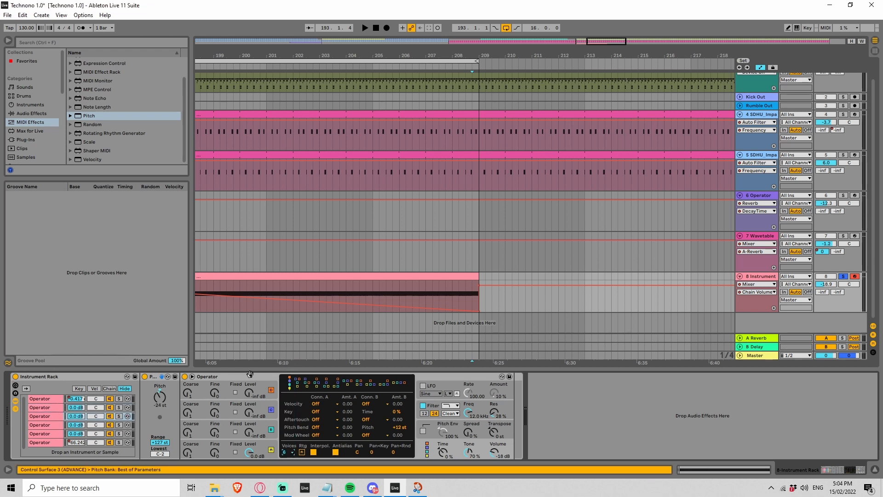
click(47, 425)
click(286, 452)
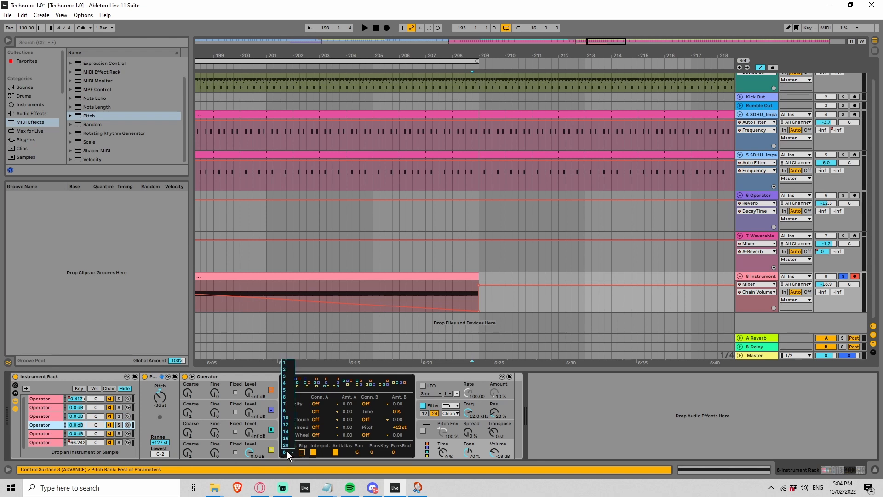
click(284, 363)
Step: Limit the Operators in the -48 st and -60 st chains to 1 voice each
click(47, 435)
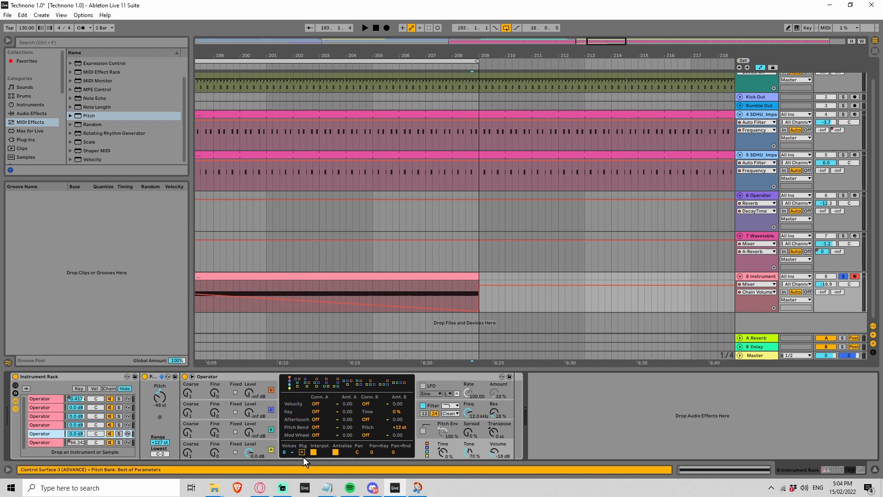
click(287, 452)
click(285, 363)
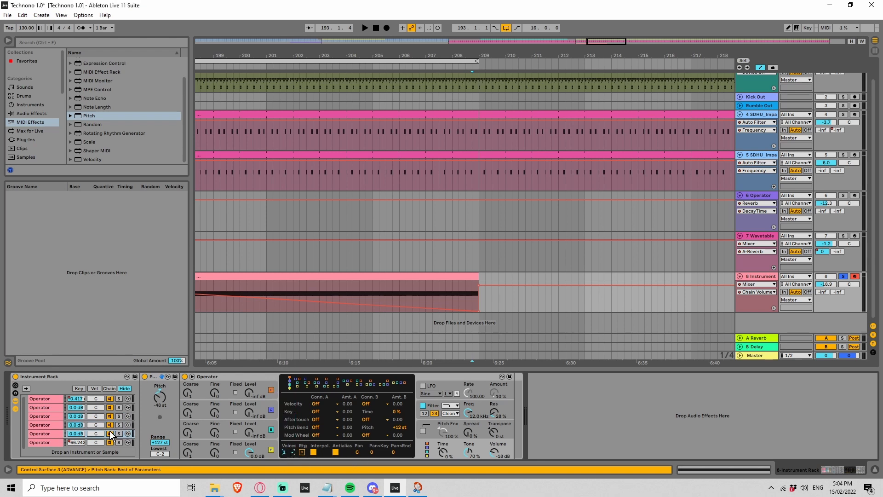
click(41, 441)
click(287, 452)
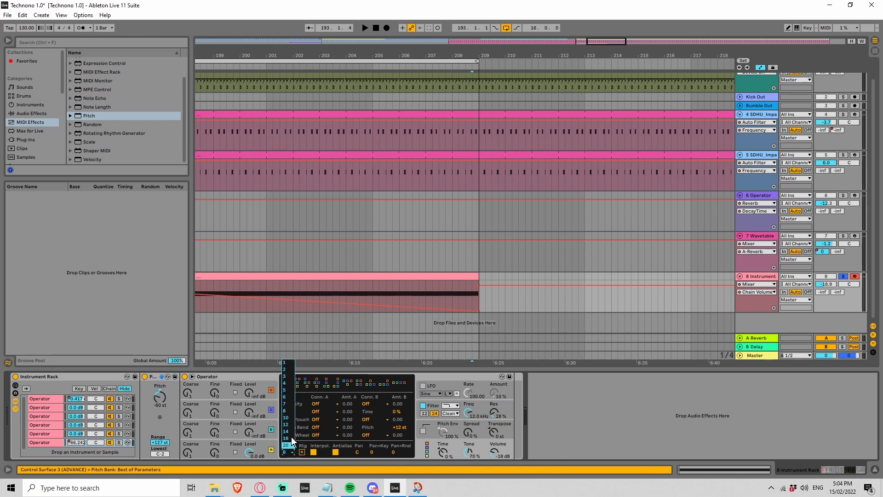
click(291, 364)
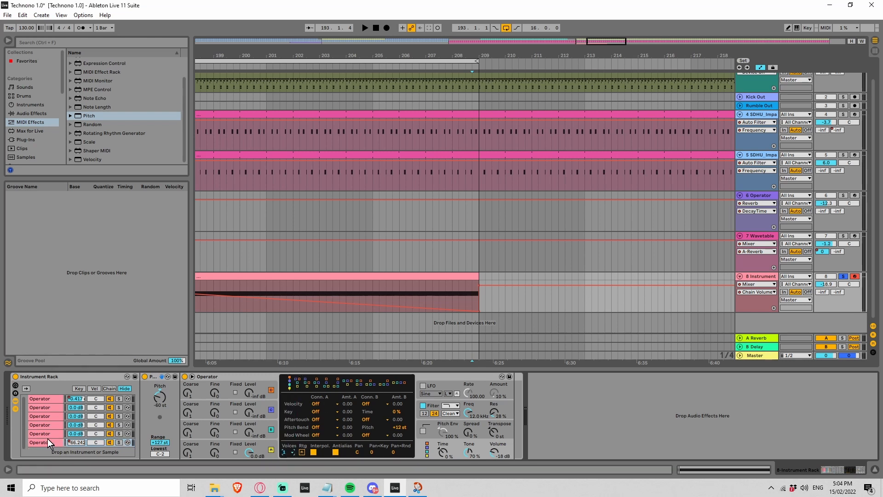
Step: Shorten oscillator A's envelope release to 1.00 ms in the -60 st chain's Operator
click(225, 447)
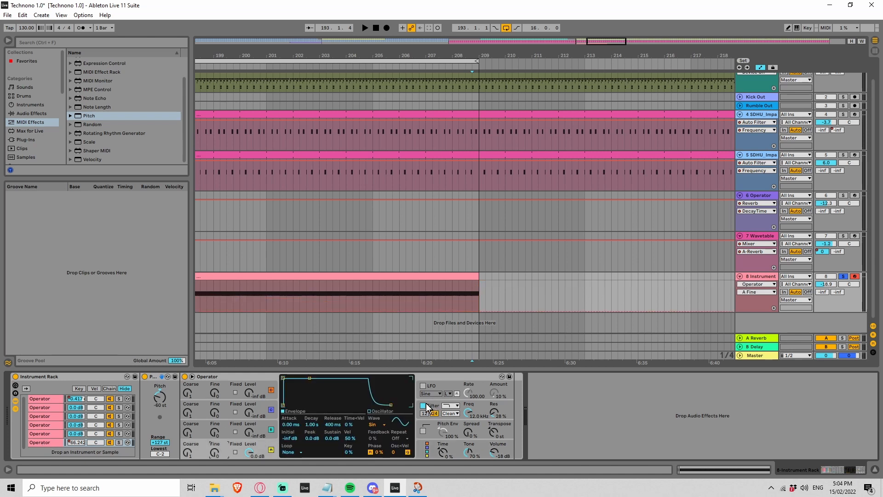
drag(393, 403, 371, 405)
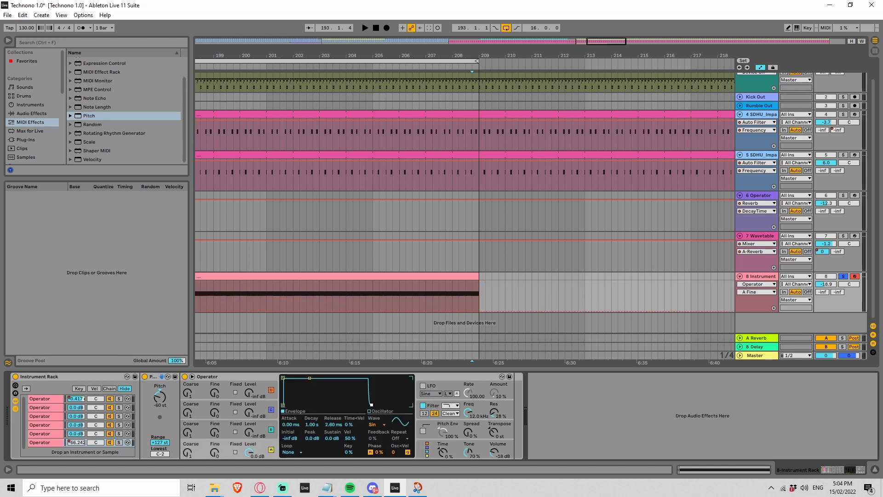
right_click(370, 409)
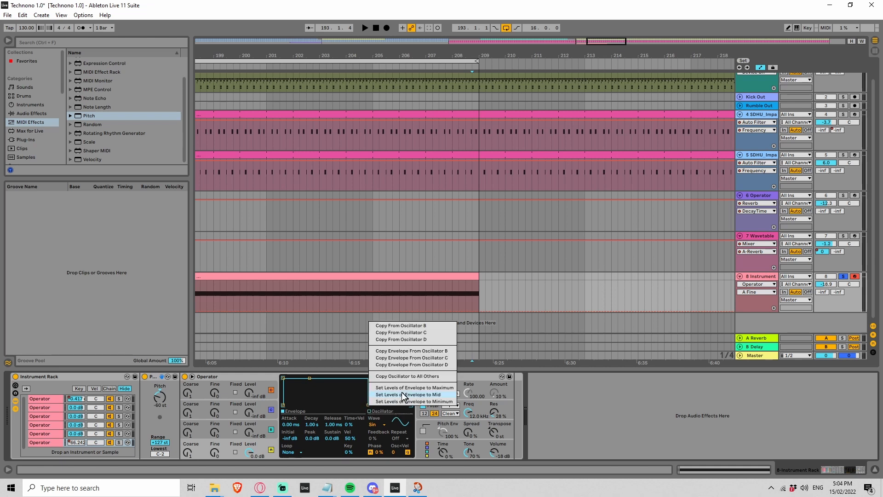
right_click(331, 425)
click(331, 425)
Step: Copy the oscillator A release value to the sibling Operators and audition the loop transition from bar 208.4
right_click(335, 423)
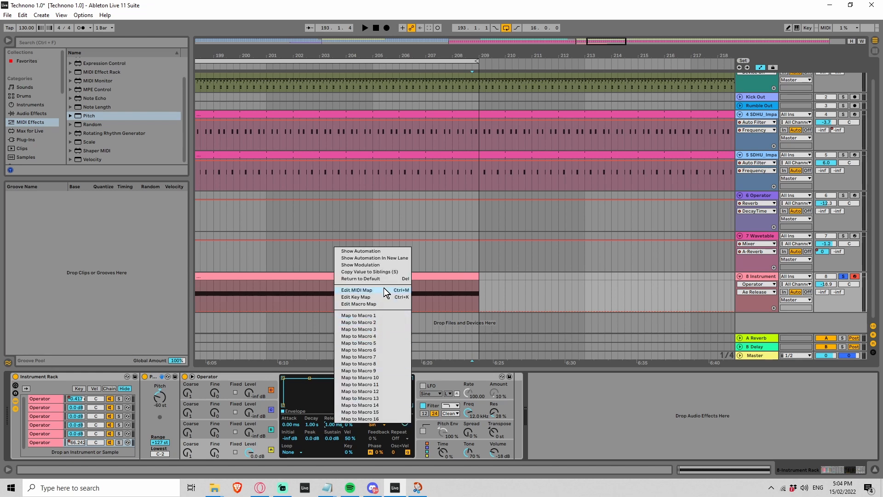
click(382, 272)
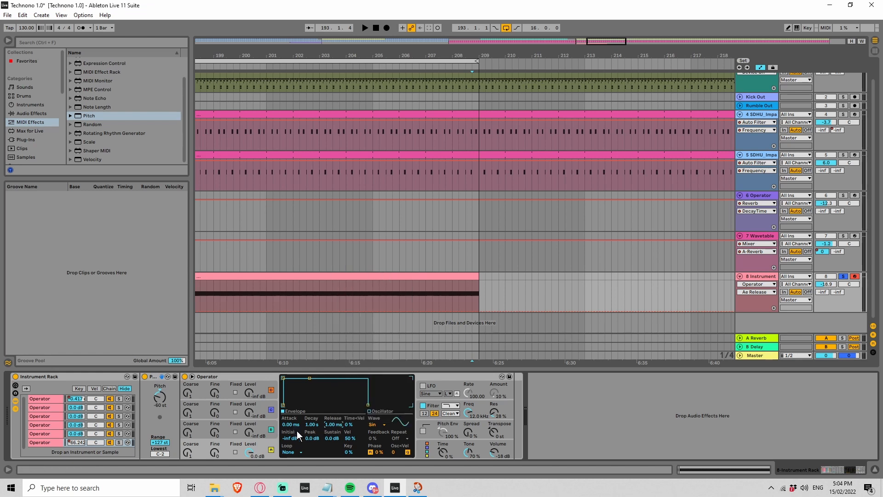
click(474, 295)
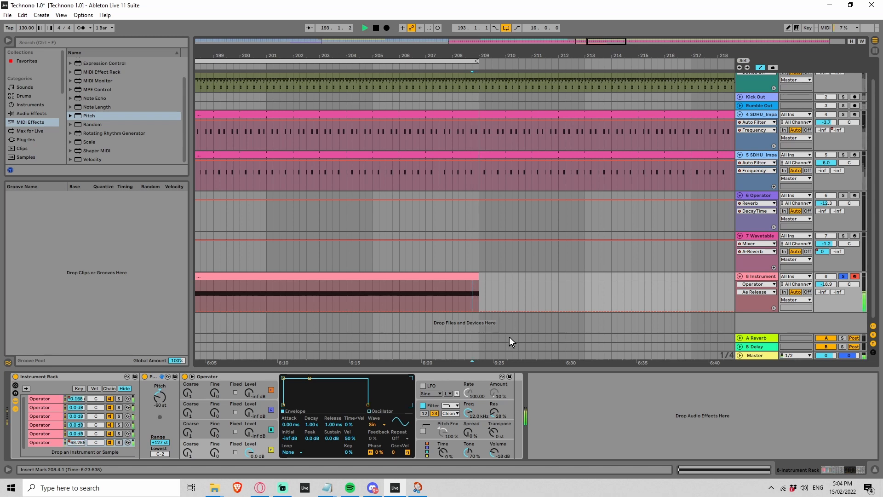
Step: Raise oscillator A's envelope attack to 6.64 ms in the -60 st chain's Operator and copy the value to the siblings
key(space)
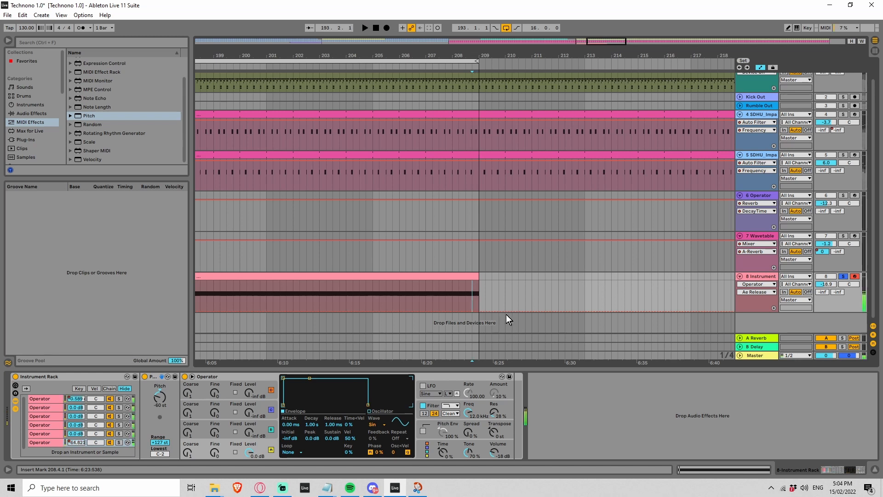
drag(291, 424, 289, 411)
right_click(290, 425)
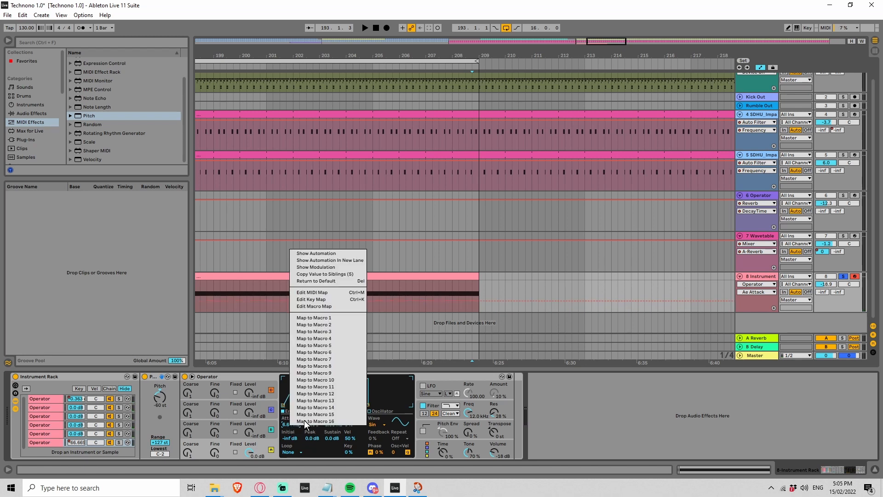
click(344, 275)
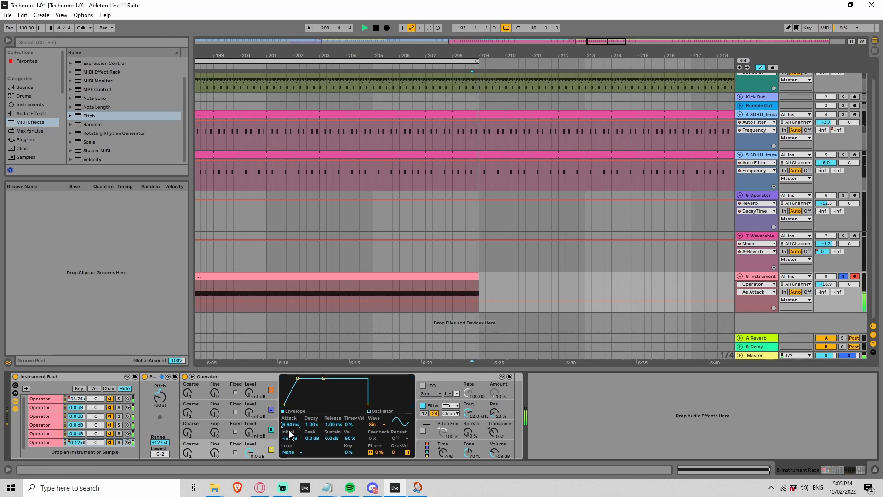
Step: Lengthen oscillator A's attack to about 95 ms, copy the value to the sibling Operators and audition the loop transition
drag(298, 424, 298, 409)
right_click(298, 424)
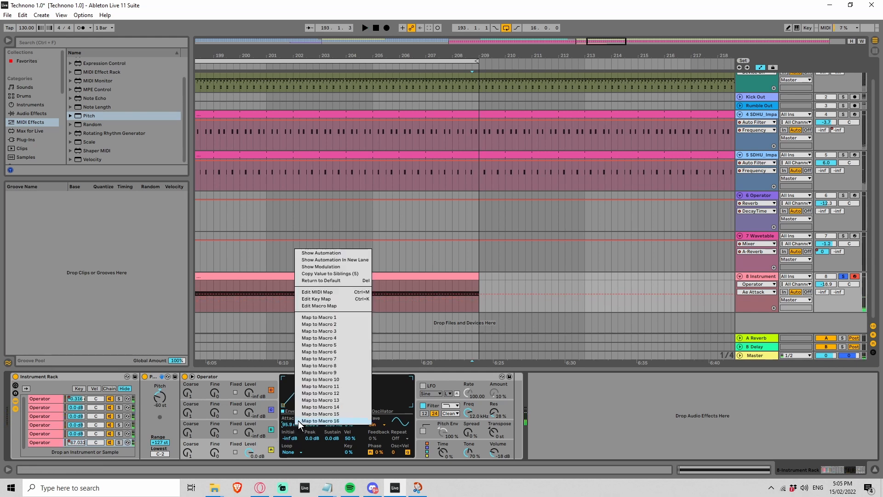
click(336, 275)
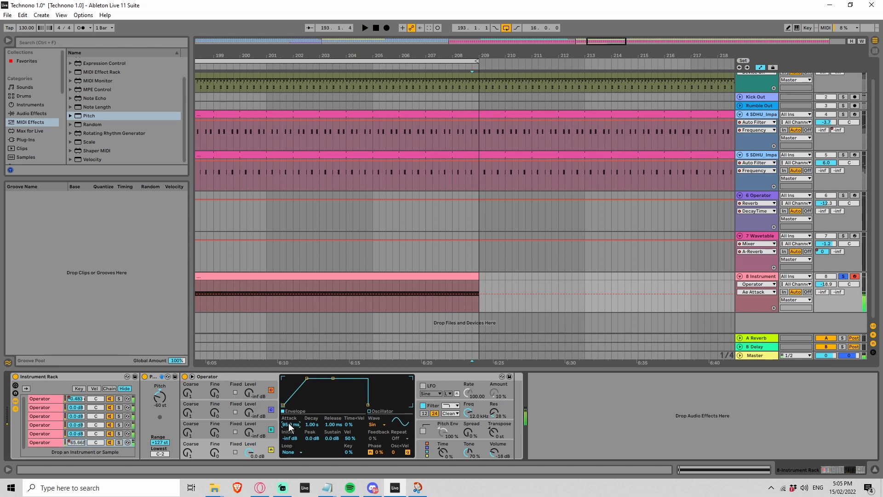
key(space)
key(space)
key(space)
key(space)
Step: Return oscillator A's attack to 0.00 ms and copy the value to the sibling Operators
drag(293, 425, 299, 433)
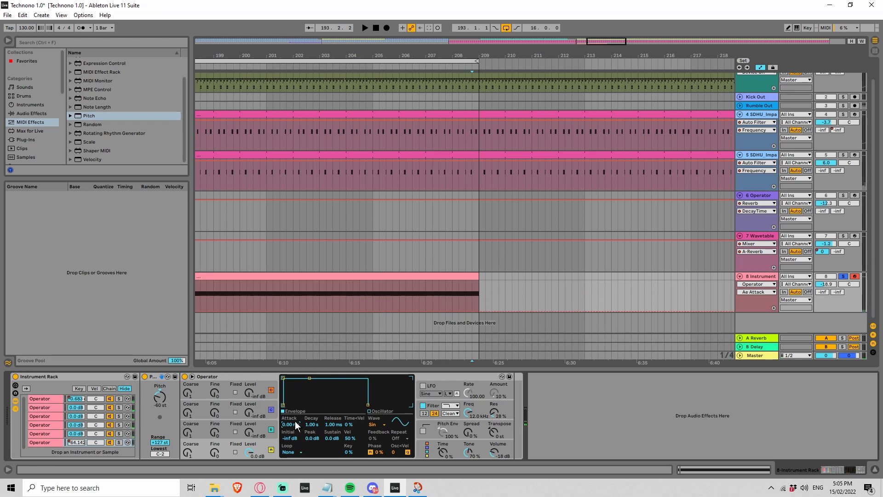
right_click(297, 426)
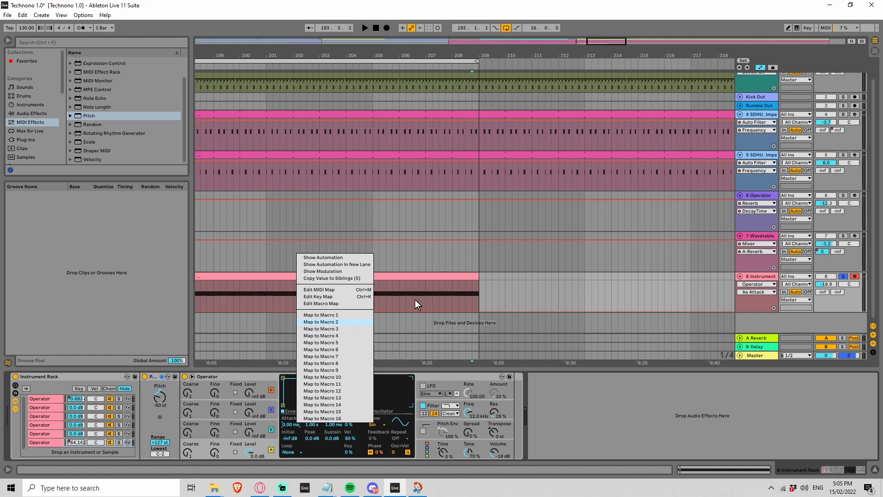
click(346, 278)
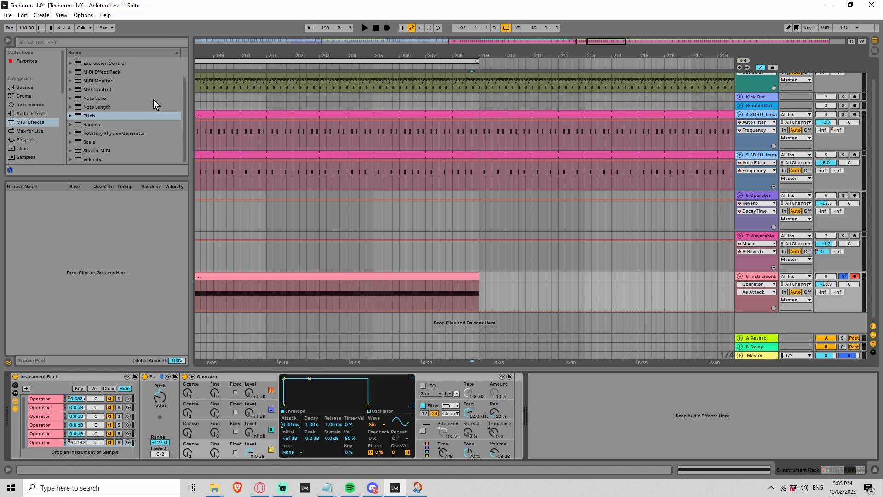
Step: Add a Hybrid Reverb audio effect after the Instrument Rack on the Shepard tone track
click(33, 114)
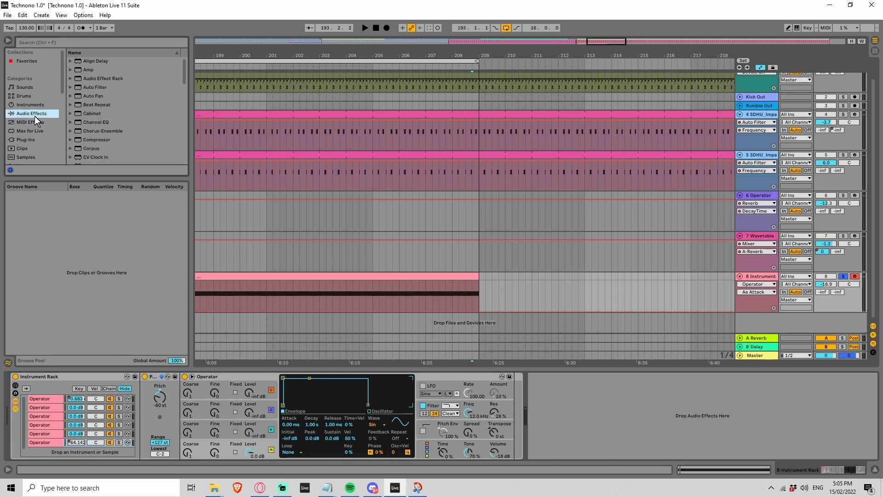
drag(183, 71, 178, 135)
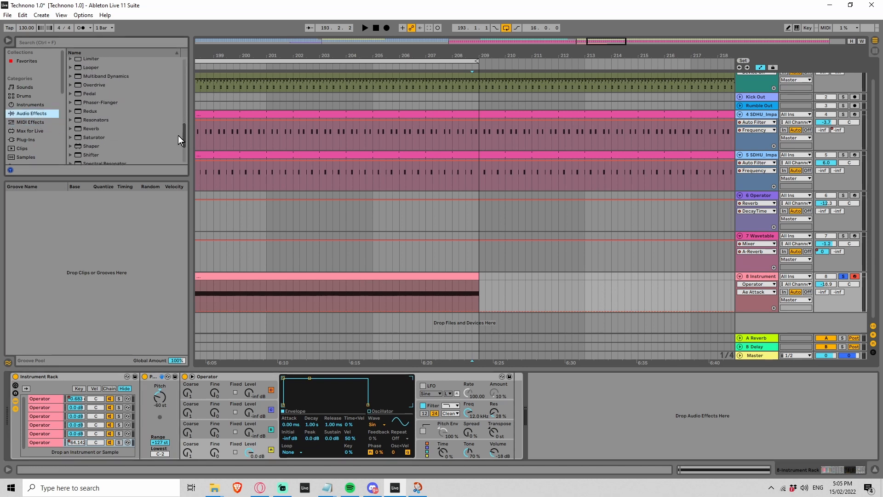
click(83, 128)
scroll(138, 152, down, 2)
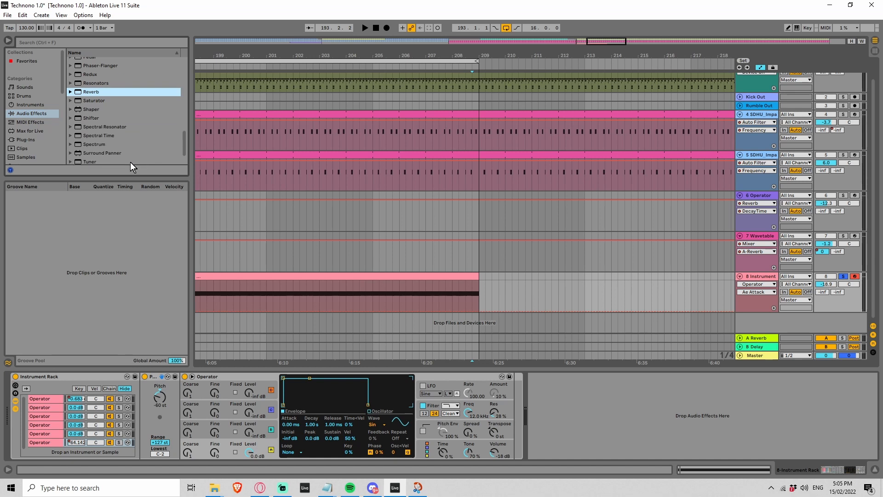
scroll(128, 157, up, 2)
scroll(123, 131, up, 2)
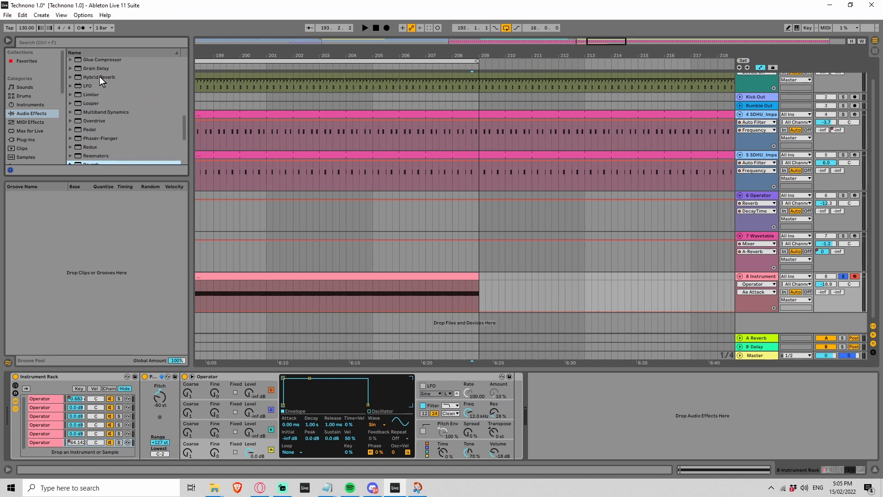
drag(101, 77, 564, 416)
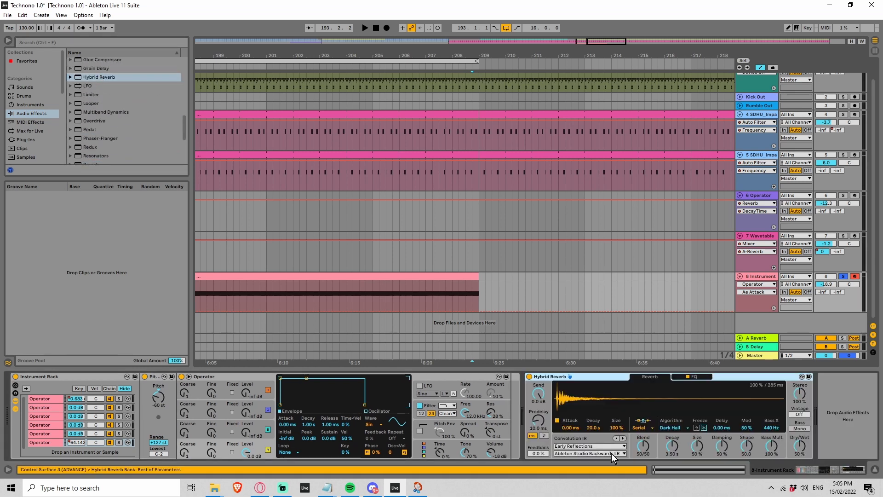
Step: Set the Hybrid Reverb's convolution to Plates, Classic Plate 1, with Dry/Wet at 100%, and audition the loop transition
drag(802, 448, 802, 488)
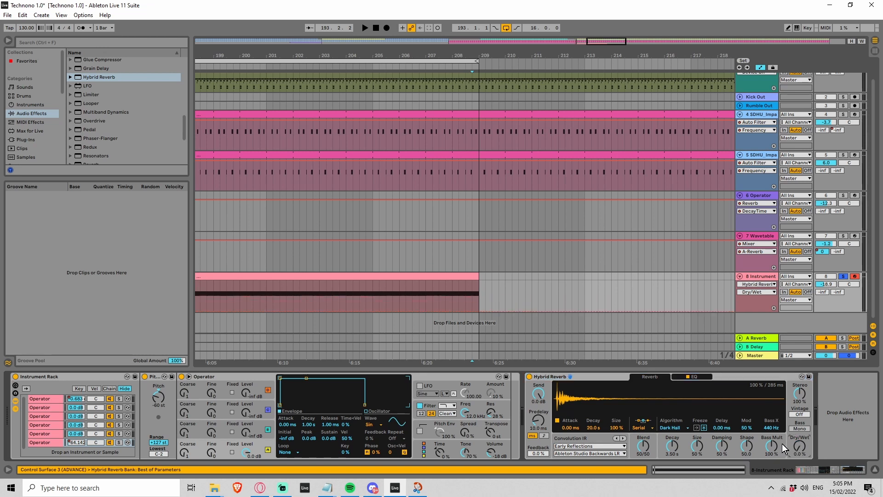
click(601, 447)
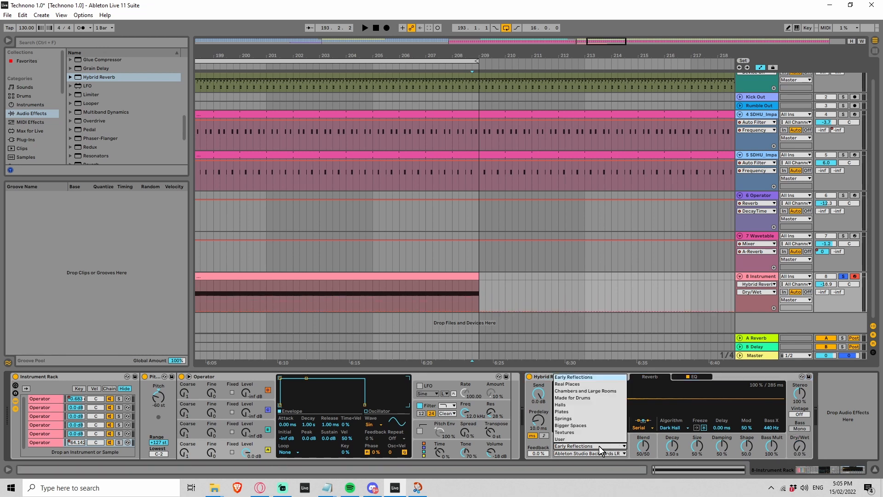
click(594, 412)
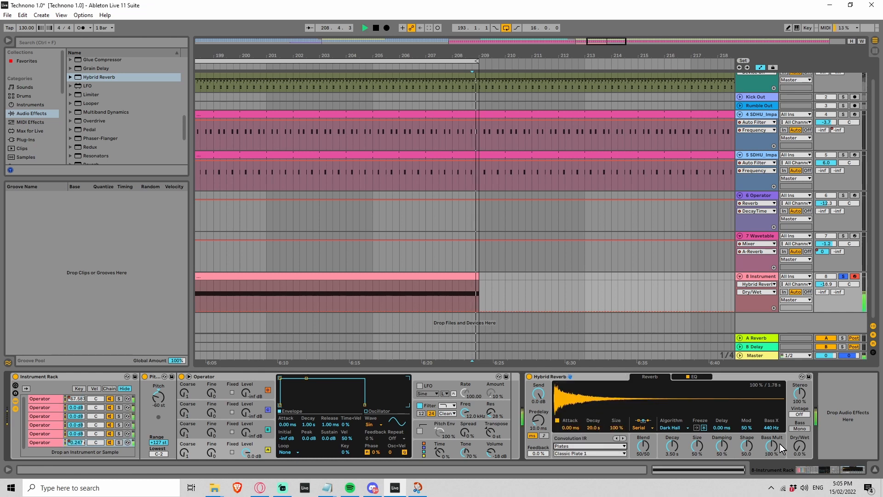
drag(801, 446, 800, 378)
key(space)
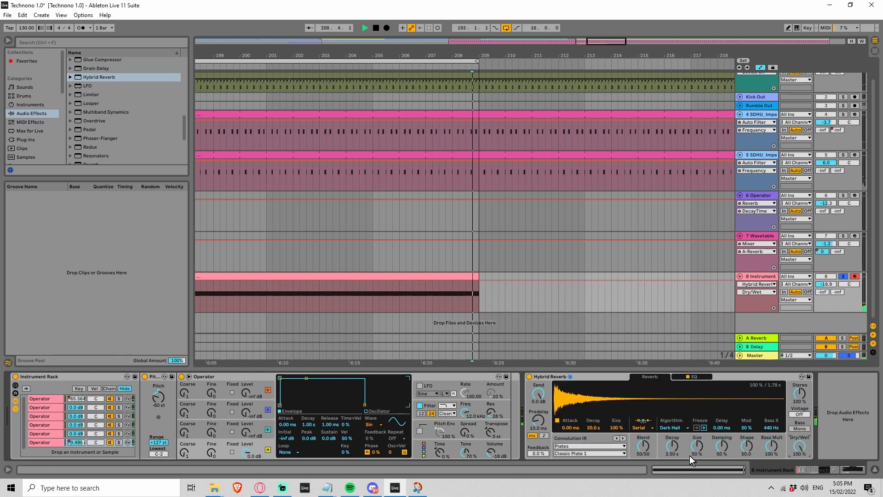
click(473, 297)
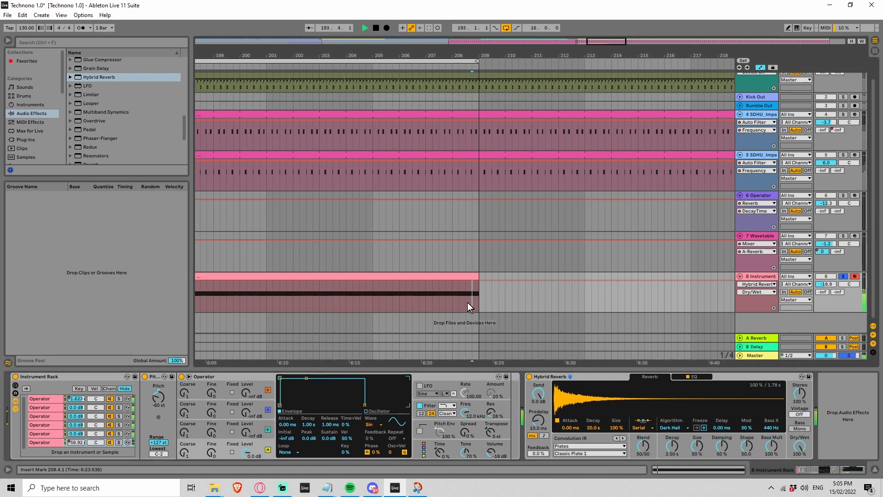
click(467, 302)
key(space)
click(447, 302)
key(space)
Step: Switch the Hybrid Reverb's impulse response to Wood Hall LR from Halls and audition the loop transition
click(617, 438)
key(space)
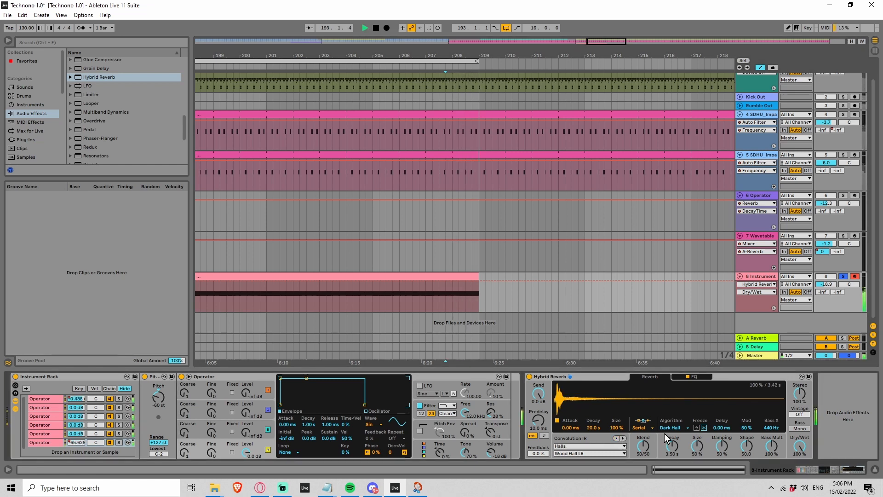
key(space)
Step: Bypass the Hybrid Reverb, try an Echo effect after it while playing the loop transition, and remove the Echo
click(529, 377)
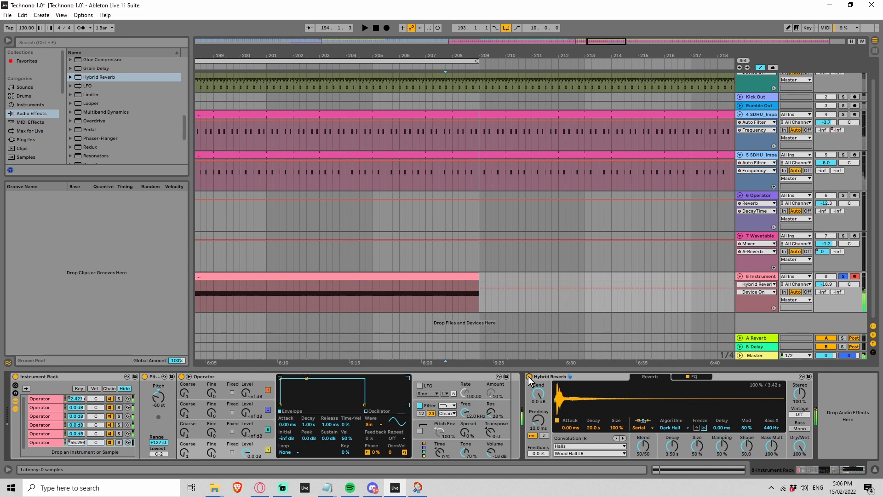
scroll(108, 113, up, 2)
scroll(109, 114, up, 3)
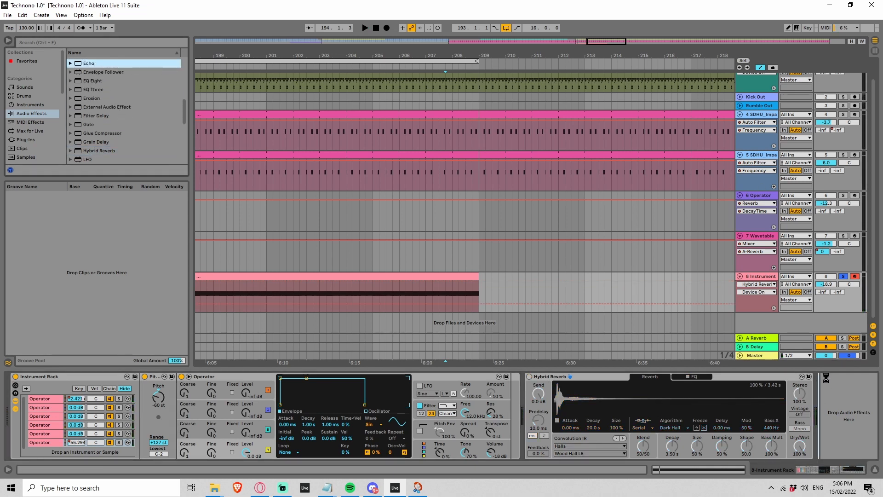
key(space)
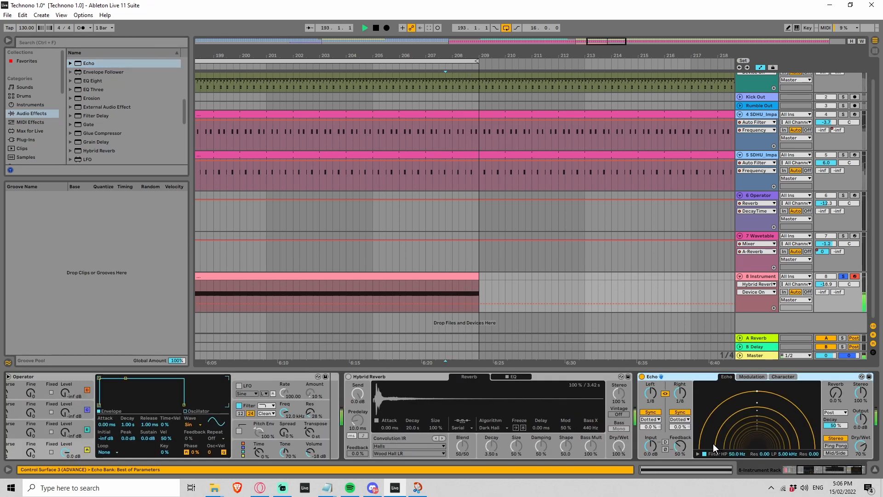
key(space)
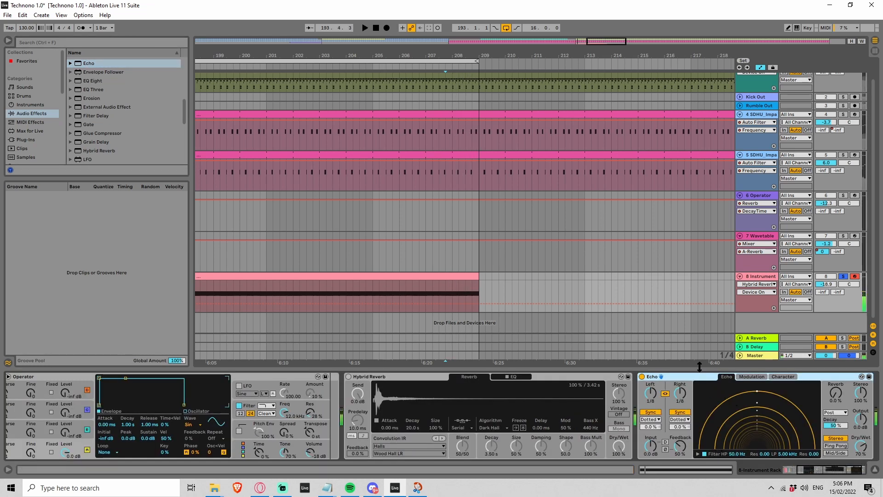
key(Delete)
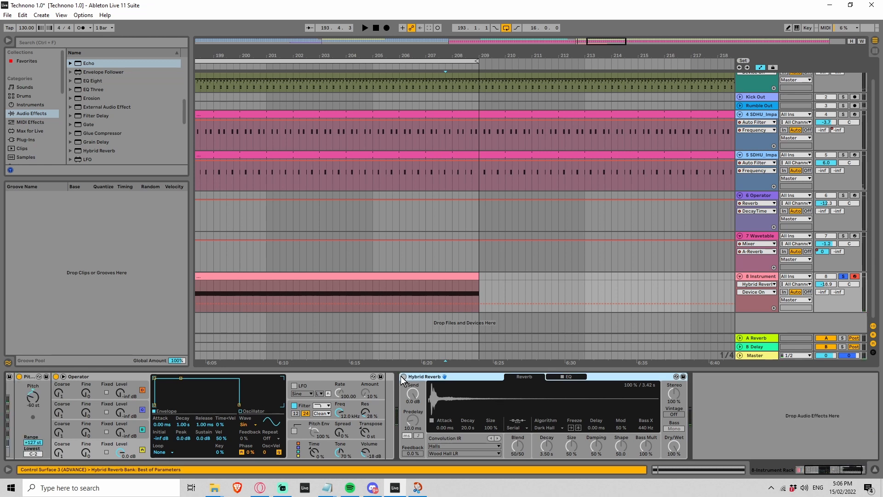
Step: Reactivate the Hybrid Reverb and step its impulse response back to Plates, Classic Plate 1, while playing the loop
click(403, 377)
click(497, 439)
key(space)
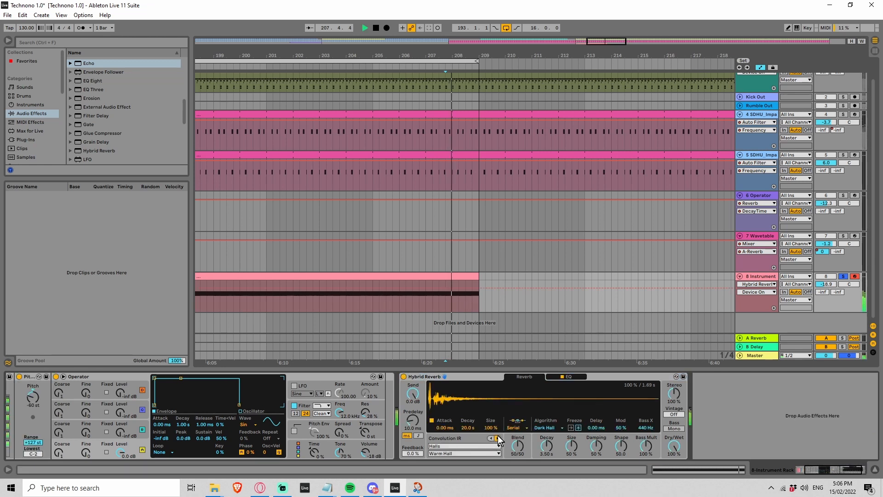
click(498, 438)
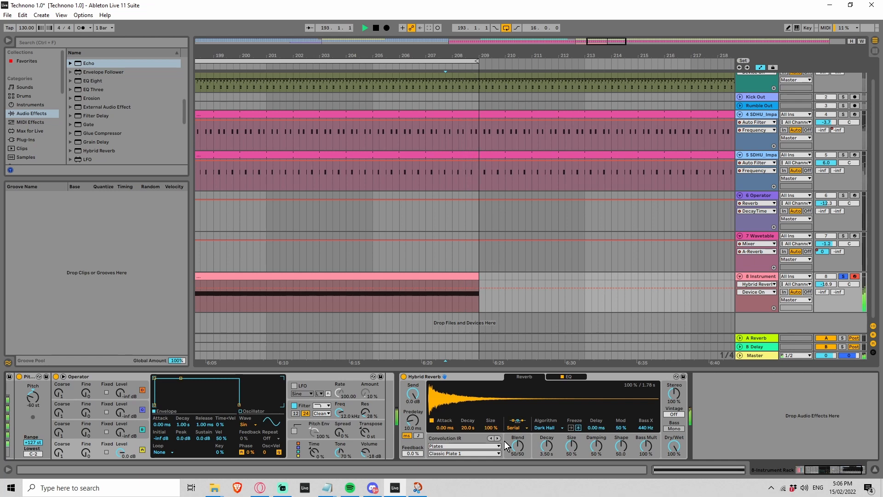
key(space)
Step: Unsolo the Shepard tone track and lower its volume to -21.7 dB while auditioning the full mix from bar 207
drag(603, 41, 602, 7)
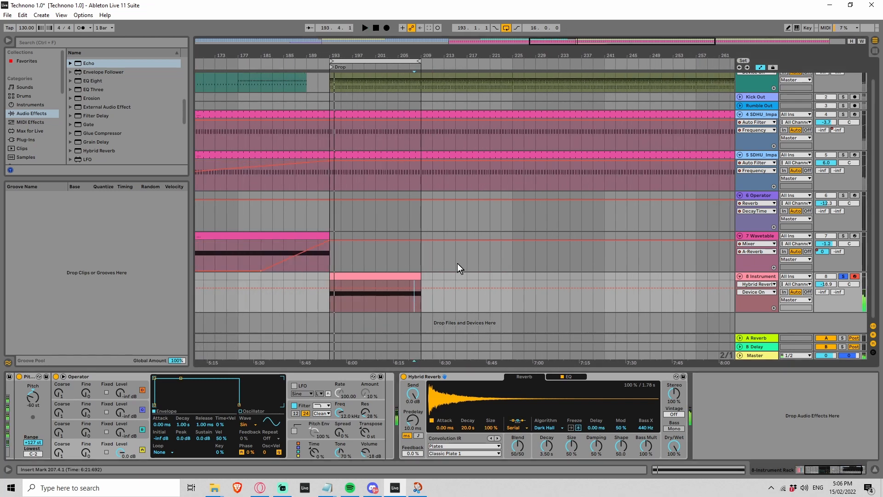
click(416, 257)
click(843, 276)
key(space)
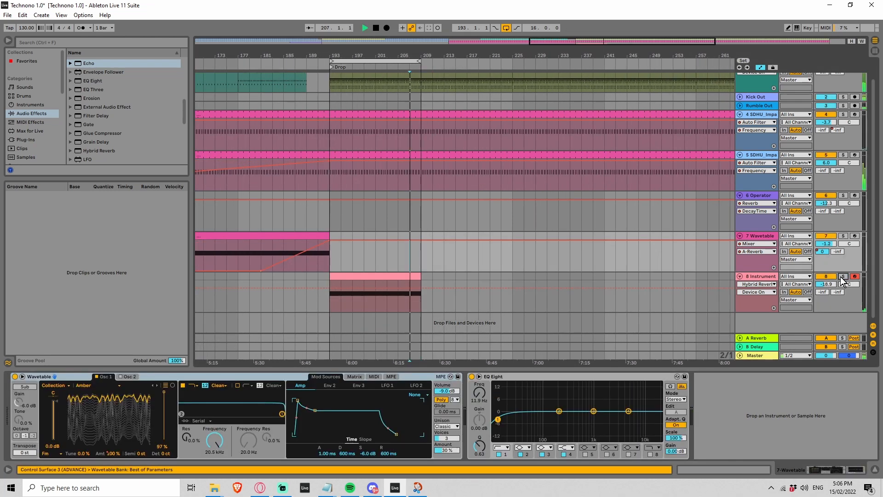
drag(827, 284, 827, 296)
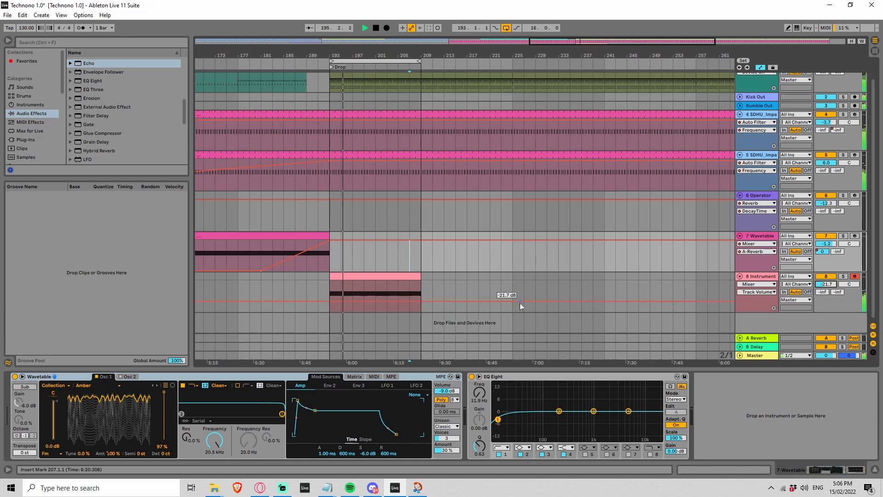
key(space)
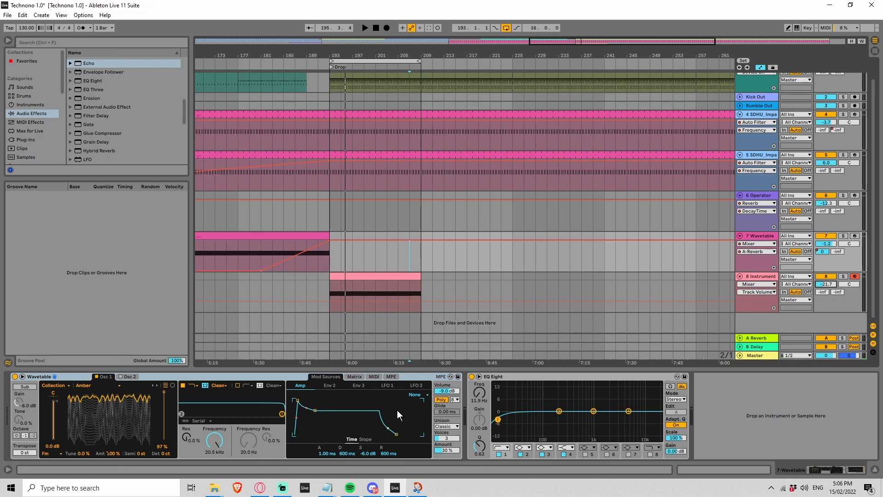
Step: Switch to the browser and examine the Shepard/Risset tones curve of sound pressure level against log frequency
click(260, 486)
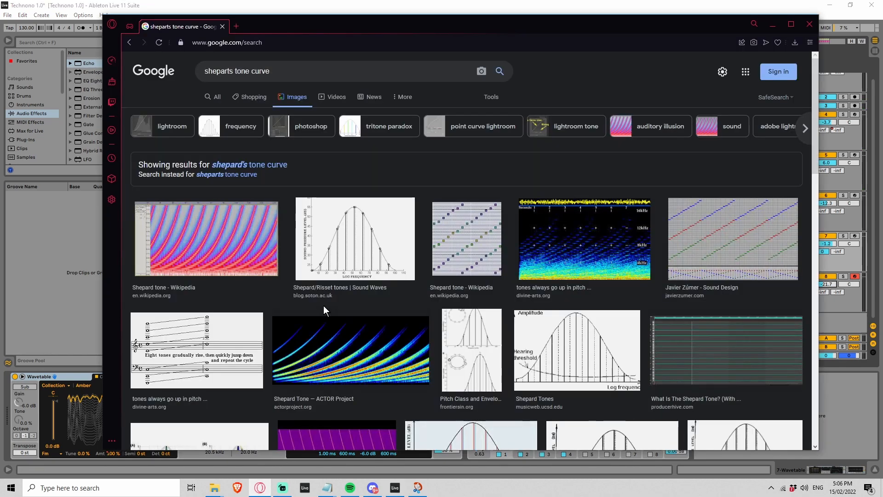
click(336, 260)
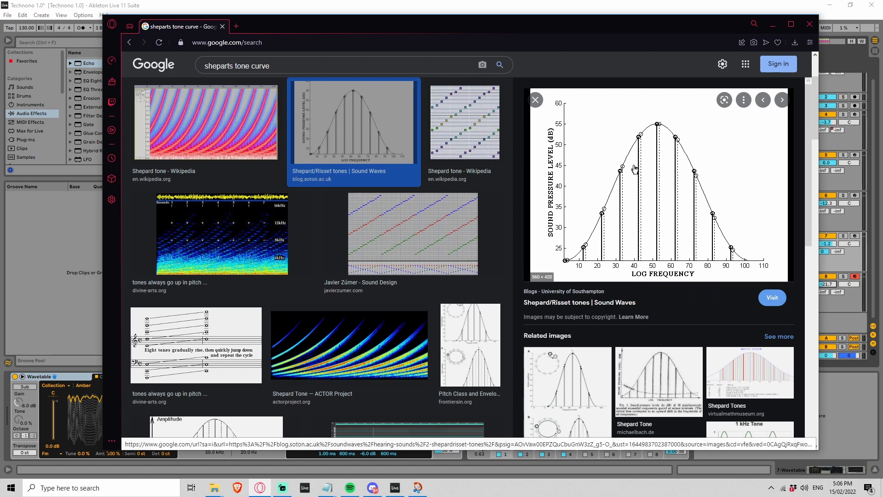
click(773, 24)
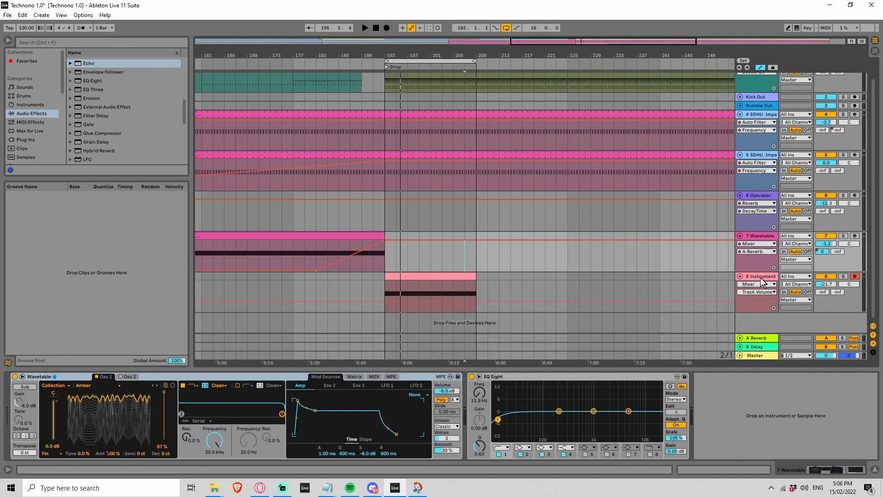
Step: Zoom to the Shepard tone clip, bring its Instrument Rack into view, and review the Shepard/Risset tones curve in the browser
drag(476, 287, 383, 293)
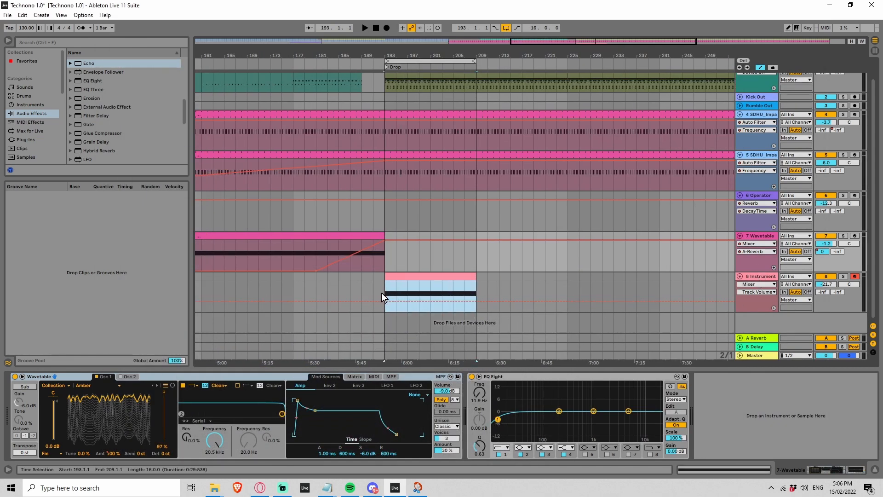
key(z)
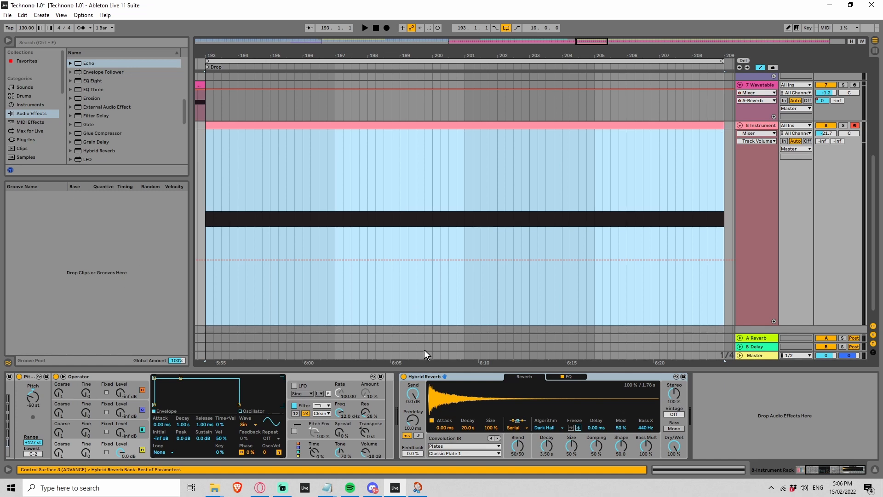
drag(816, 467, 807, 467)
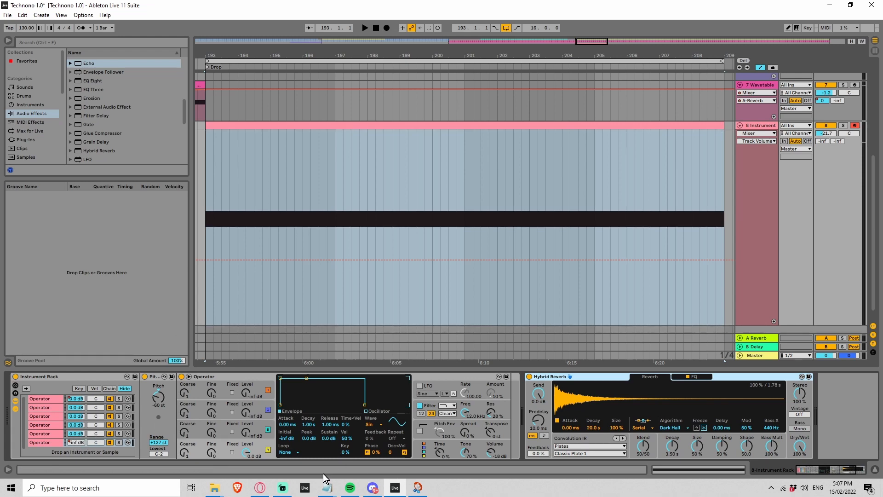
click(260, 487)
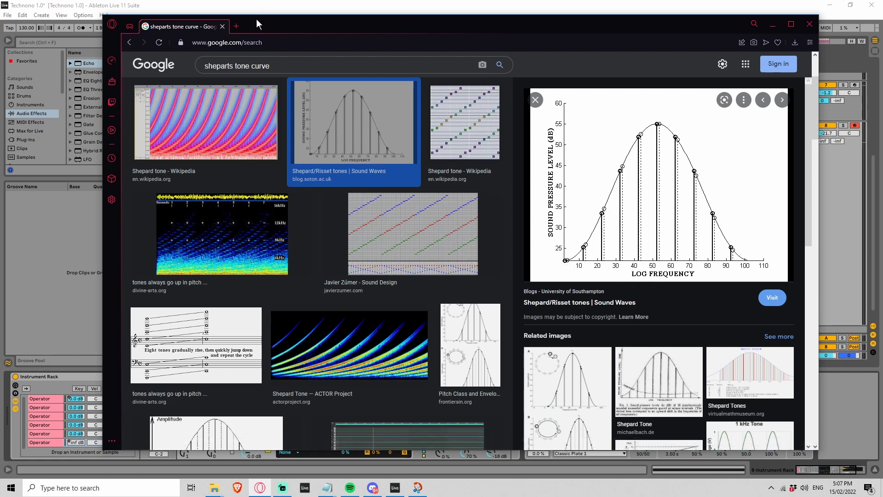
click(96, 4)
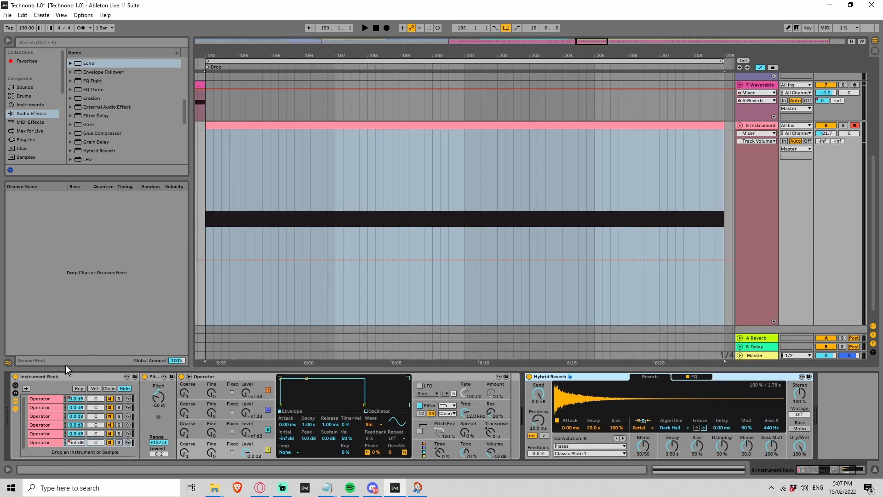
Step: Reshape the last Operator chain's volume automation across bars 193 to 209 into a rising S-curve
click(79, 441)
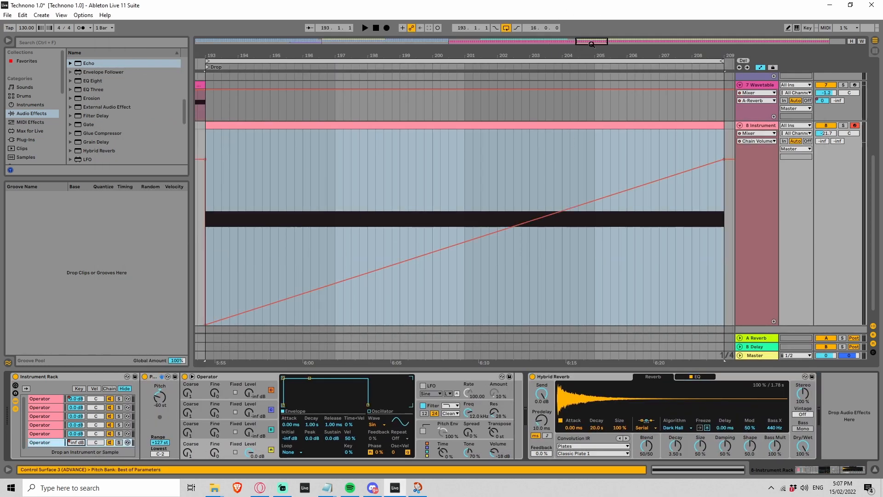
drag(592, 45, 591, 36)
drag(630, 218, 322, 244)
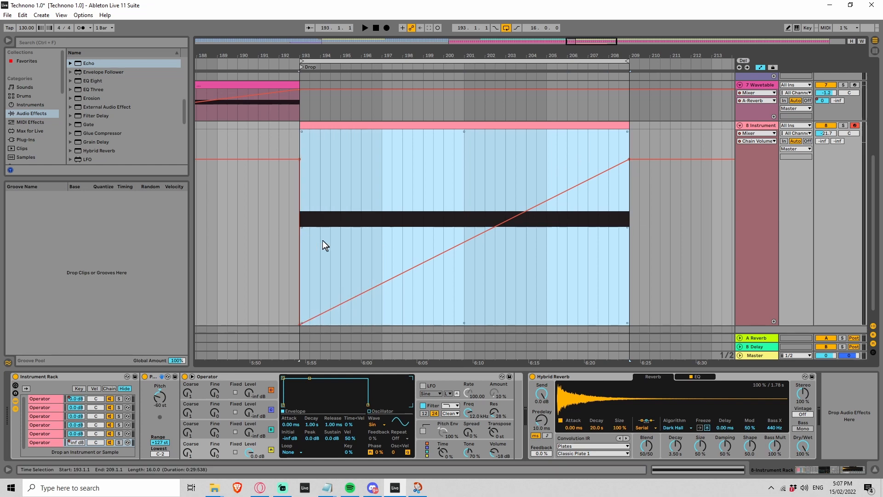
right_click(458, 248)
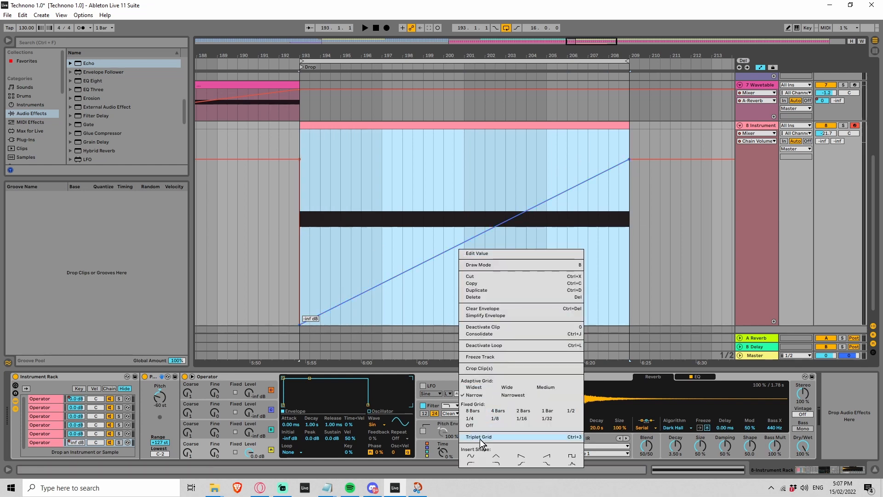
click(521, 463)
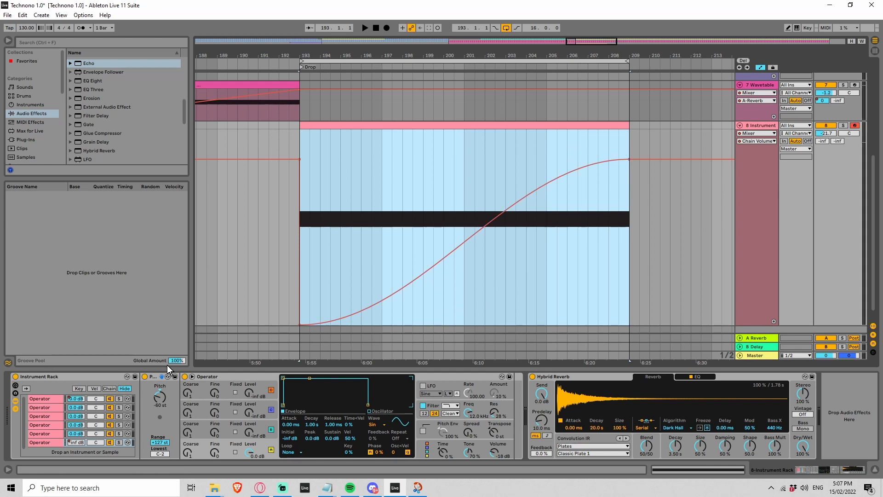
Step: Remove the first Operator chain's volume jump at bar 209 and reshape its fade-out from bar 193 into a falling S-curve
click(79, 399)
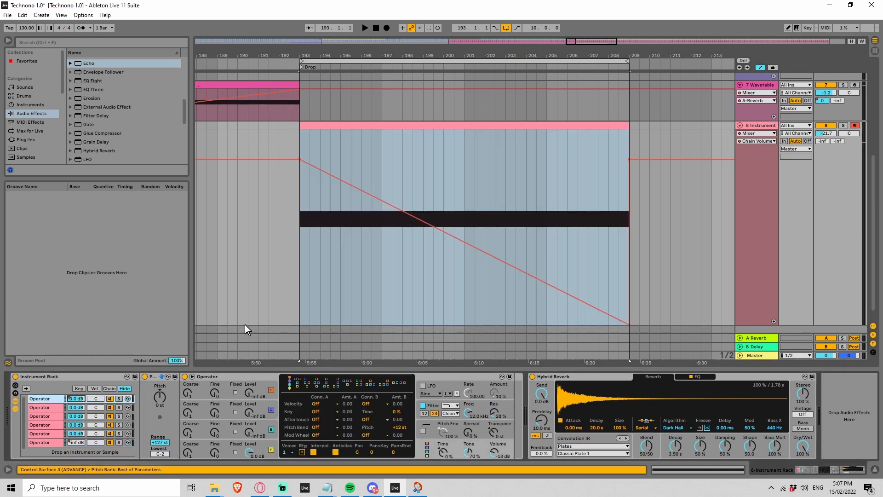
drag(314, 231, 630, 213)
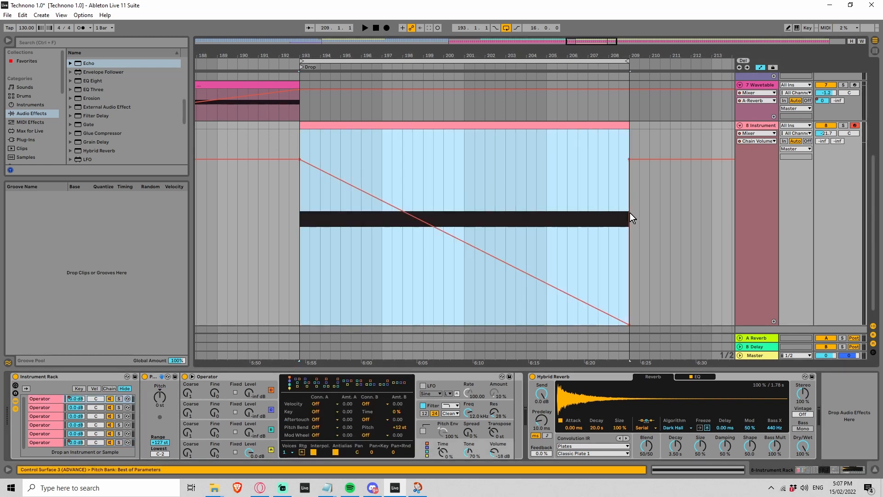
click(630, 158)
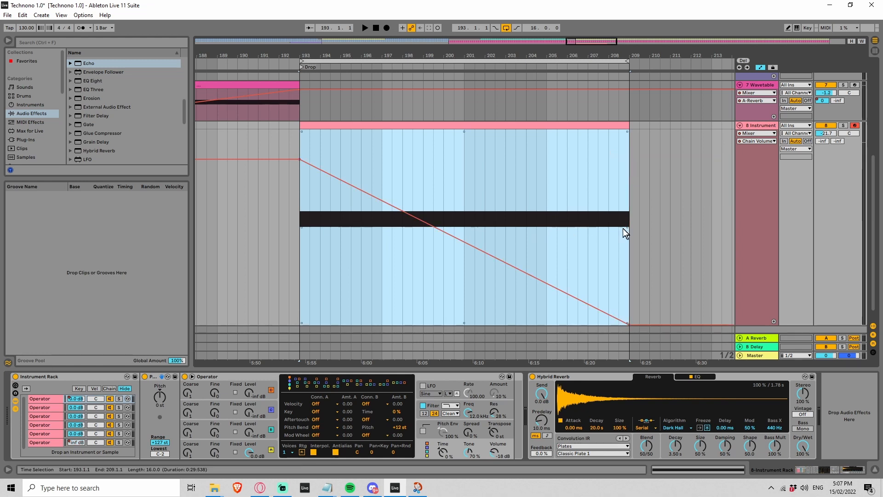
right_click(463, 245)
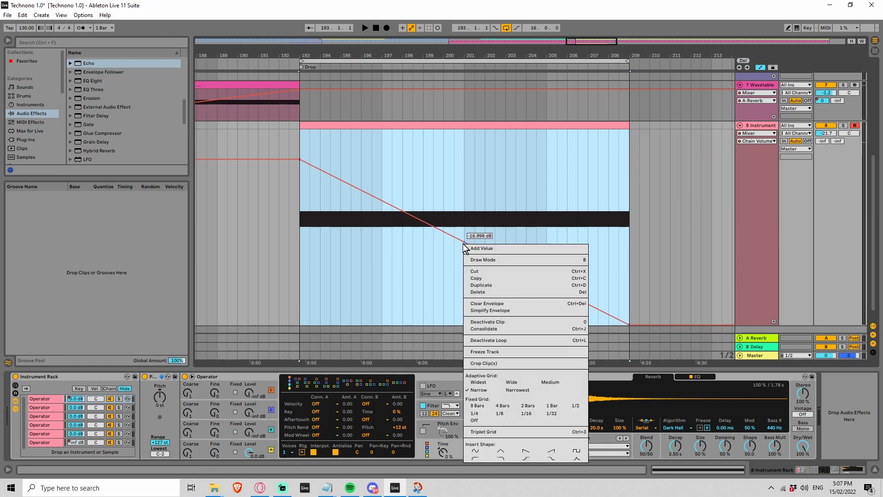
click(551, 459)
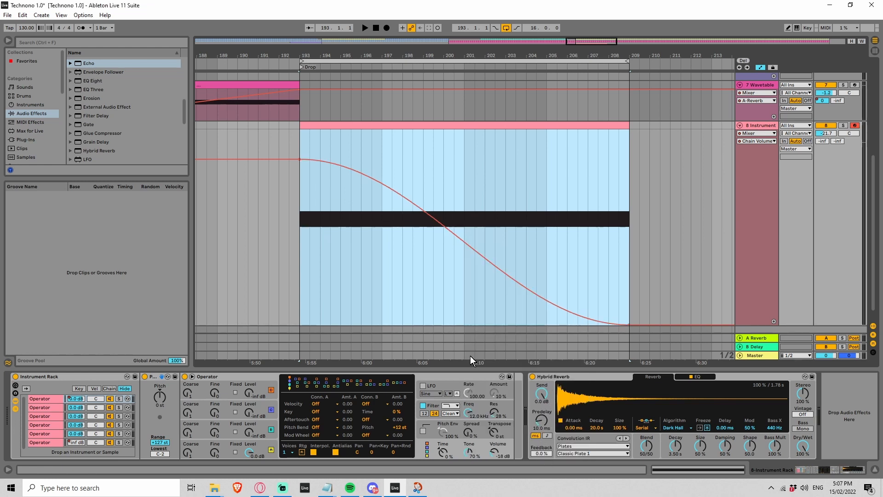
Step: Play the loop from bar 193 while trying the tempo at 120 BPM, return it to 130 BPM, and stop playback
click(300, 216)
key(space)
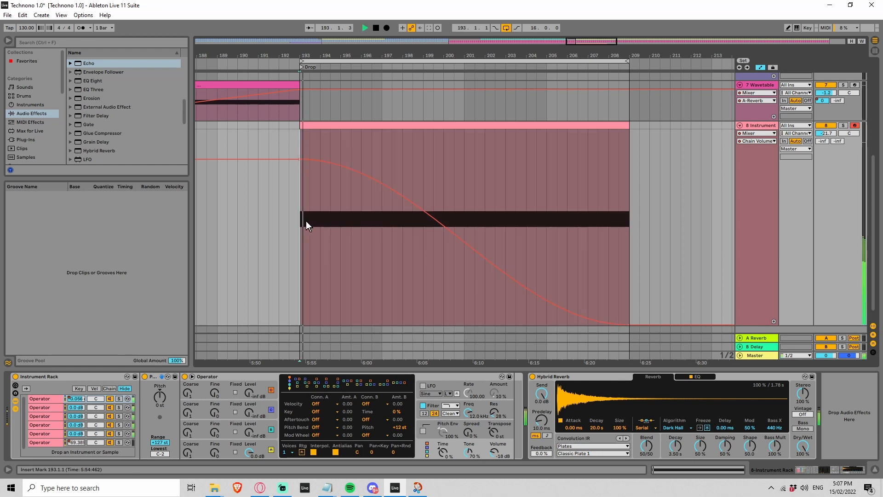
drag(26, 28, 26, 94)
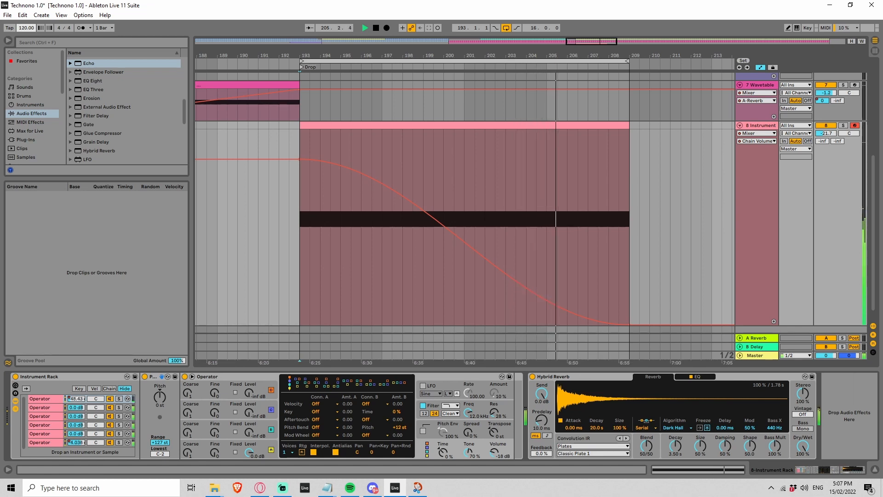
drag(27, 28, 26, 25)
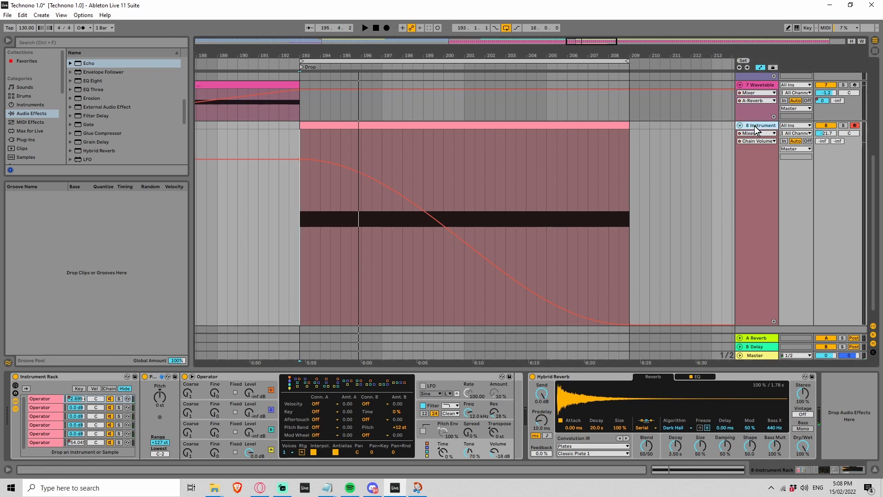
Step: Collapse the Hybrid Reverb on the Shepard tone track and add an Auto Pan after it
double_click(575, 378)
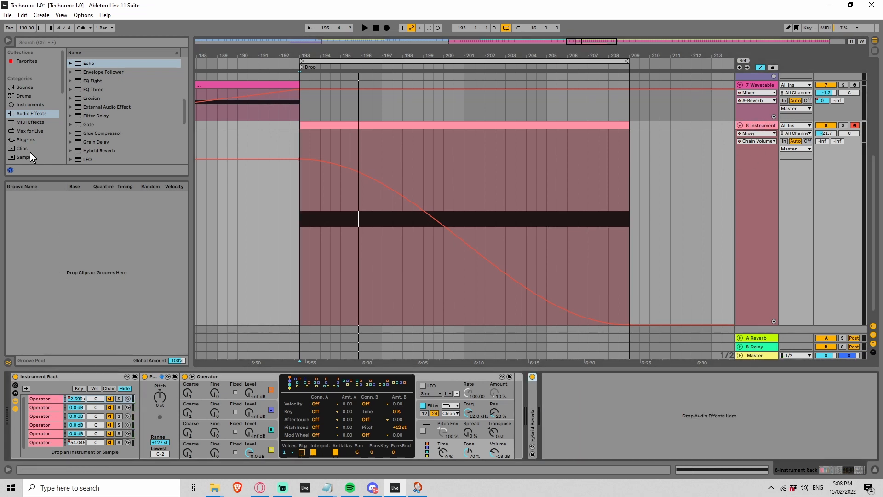
scroll(111, 106, up, 6)
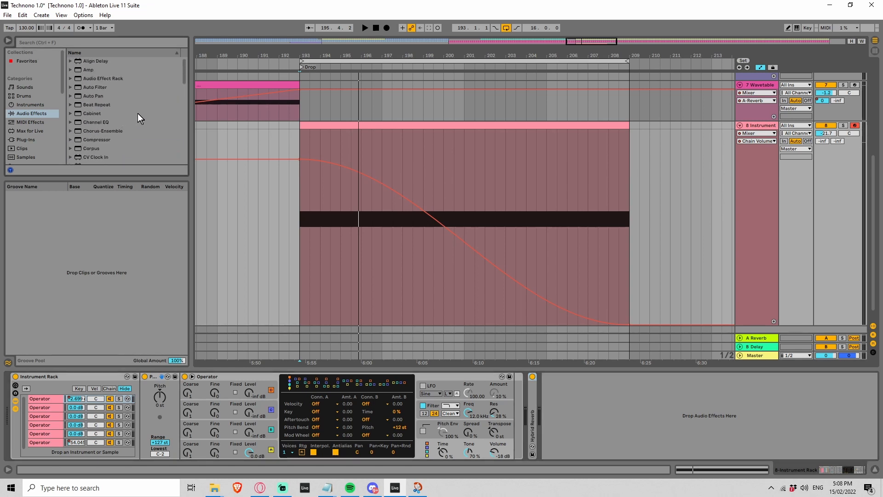
double_click(101, 96)
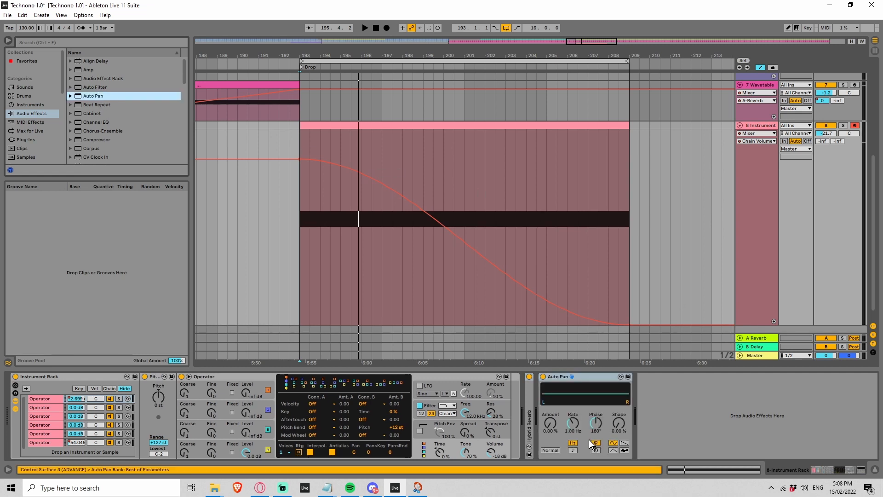
Step: Configure the Auto Pan with tempo sync, 0° phase, 100% amount, a sawtooth waveform and a 1/6 rate
click(573, 450)
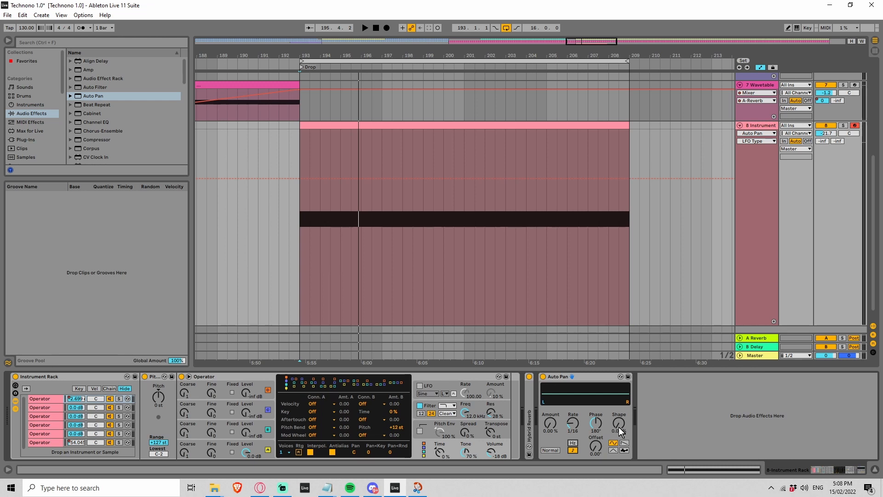
drag(593, 421, 593, 465)
drag(555, 416, 556, 368)
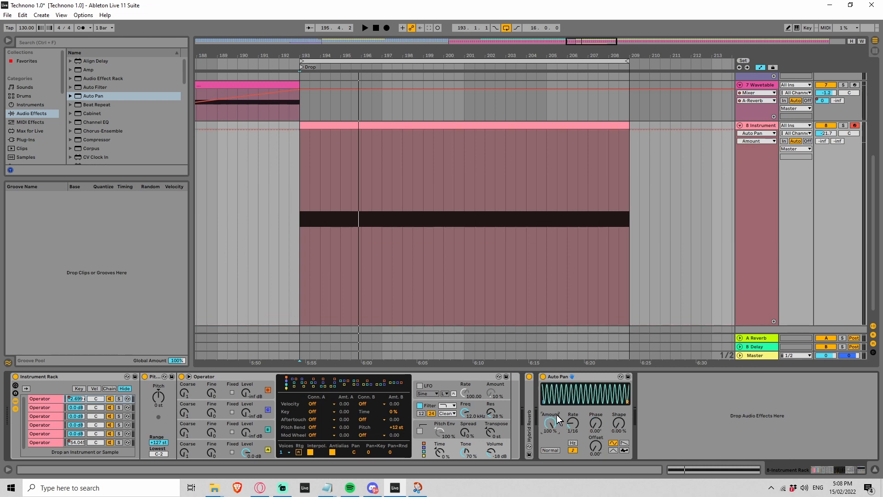
click(626, 442)
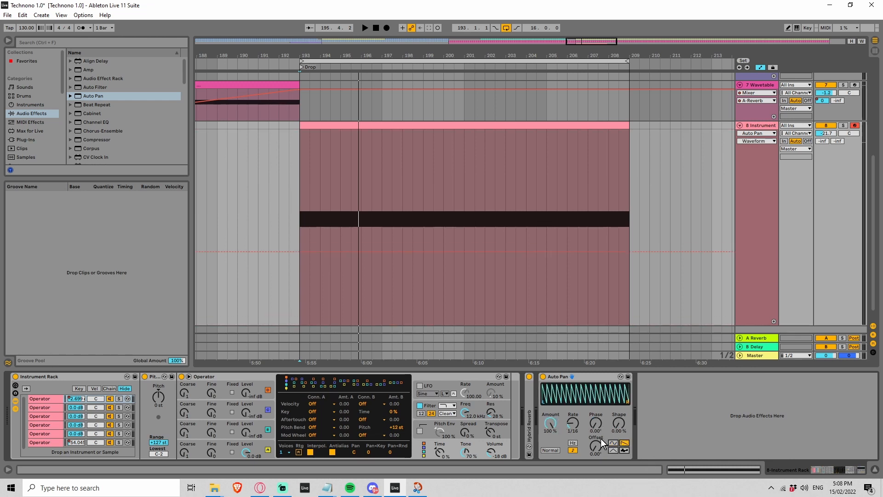
drag(573, 426, 623, 429)
Step: While playing the loop, set the Auto Pan rate to 1/32 and phase to 191°, and raise the track volume to -18.7 dB
key(space)
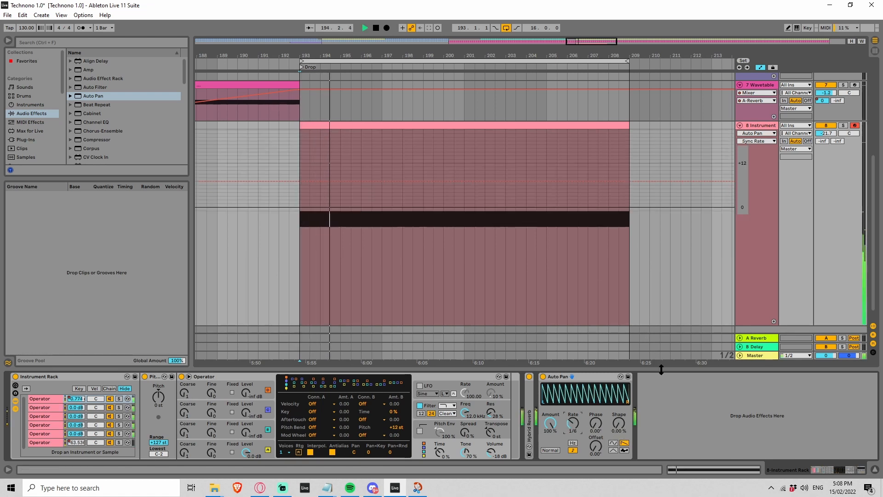
click(619, 278)
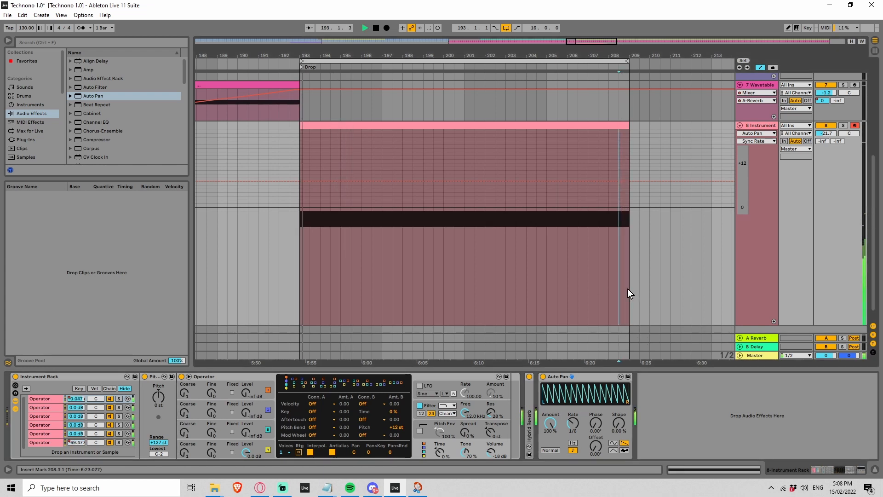
mouse_move(573, 424)
mouse_down()
mouse_move(573, 402)
mouse_move(576, 428)
mouse_up()
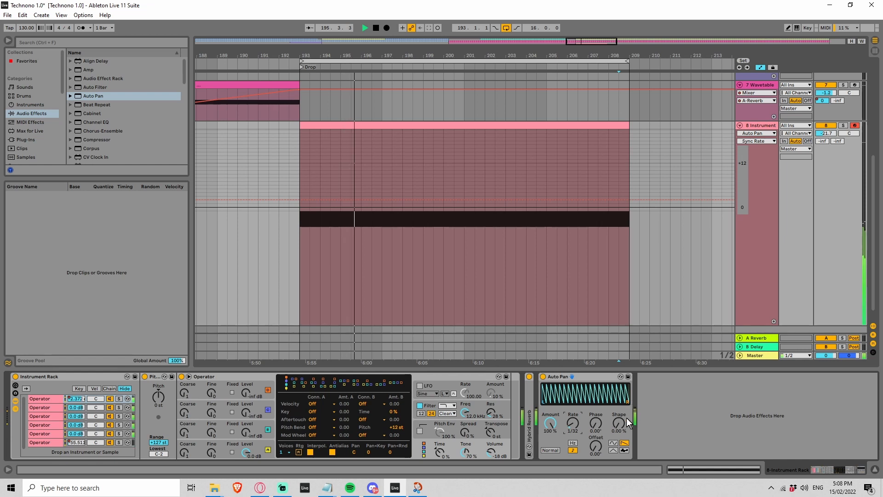
drag(596, 422, 596, 391)
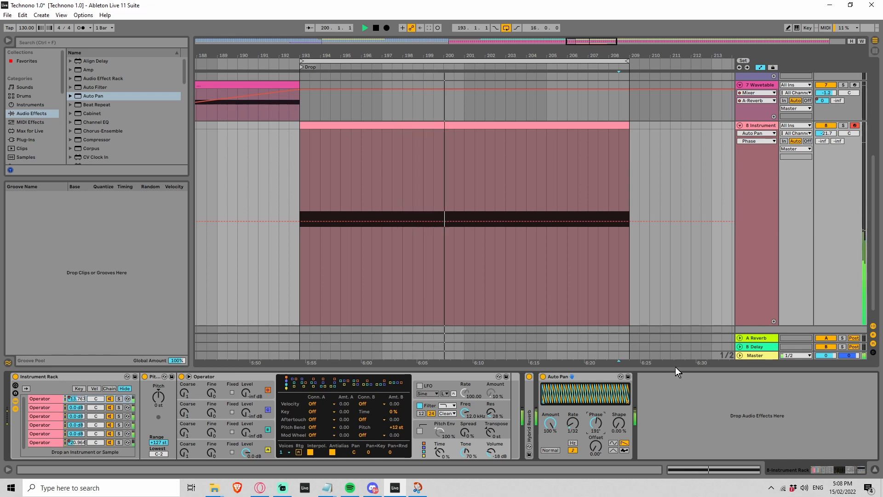
drag(828, 133, 828, 128)
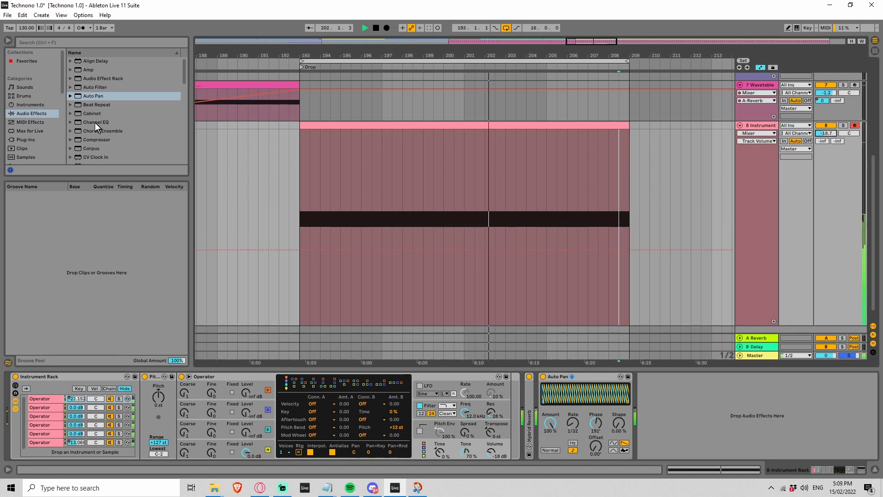
Step: Add a Compressor sidechained from Kick Out with a -28.6 dB threshold and inf:1 ratio, audition it, and stop playback
double_click(106, 140)
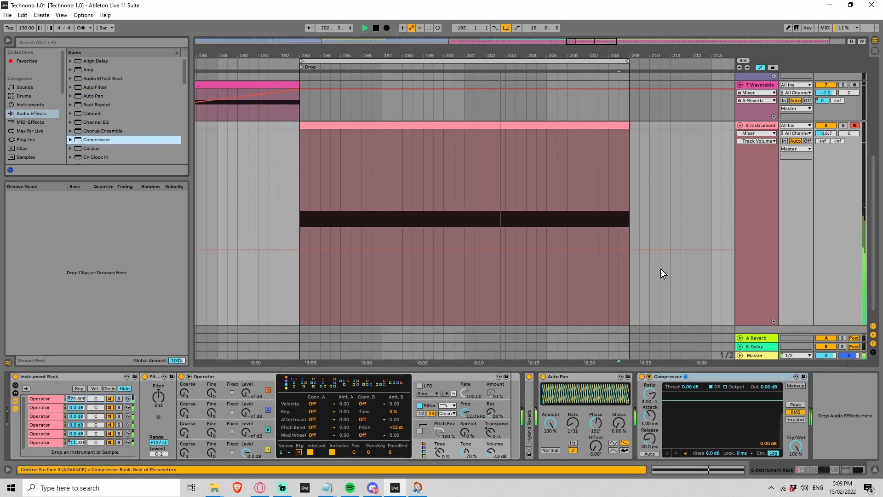
click(649, 376)
click(658, 399)
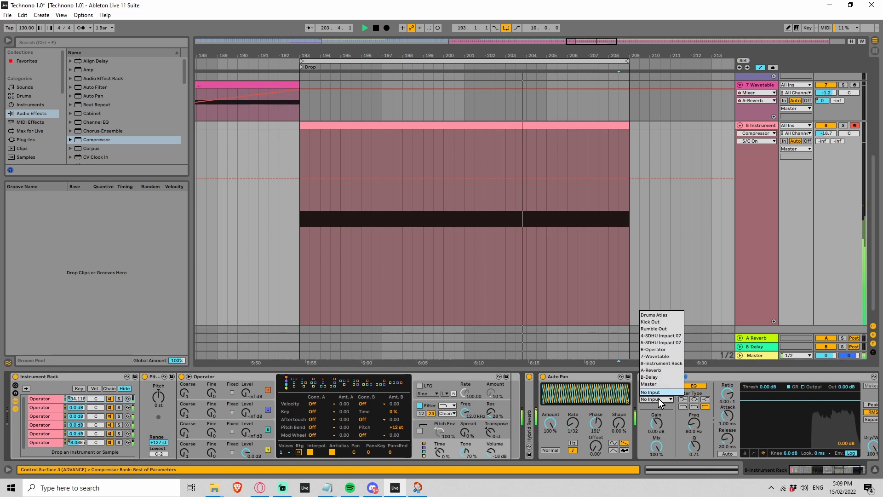
click(663, 323)
drag(769, 414, 765, 434)
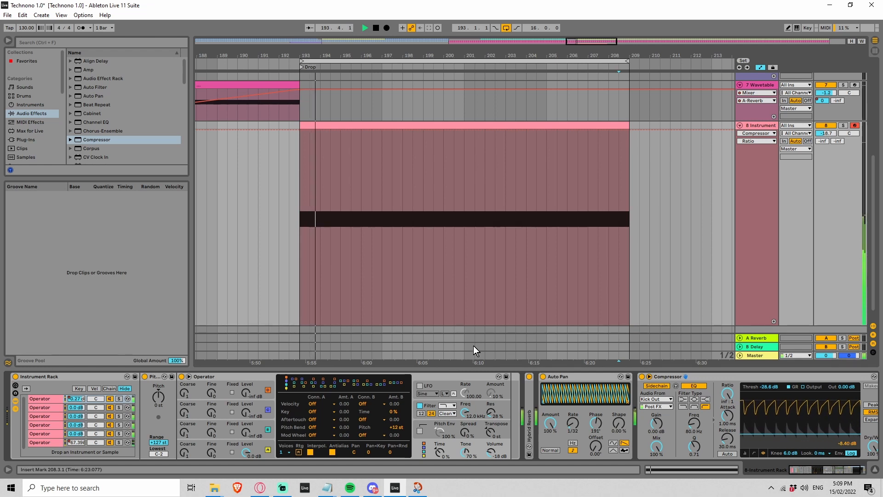
key(space)
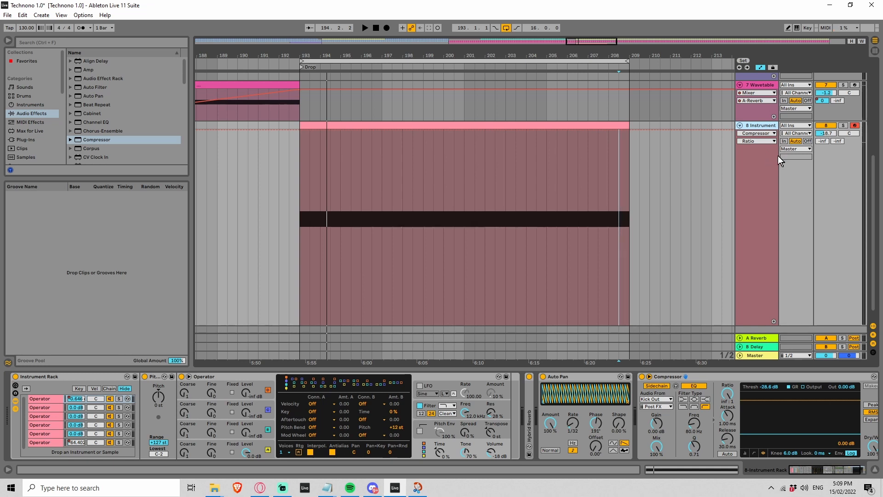
Step: Add a Spectral Resonator to a new audio track and set its frequency to 61.0 Hz
key(ctrl+t)
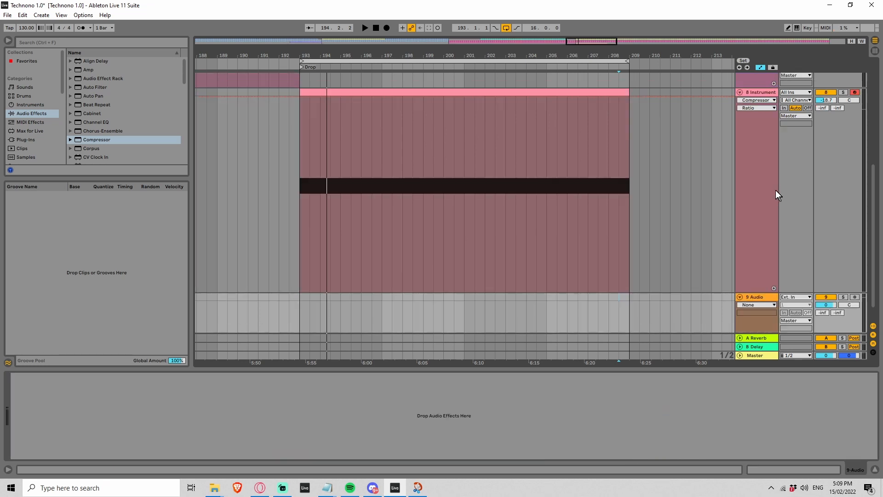
click(37, 132)
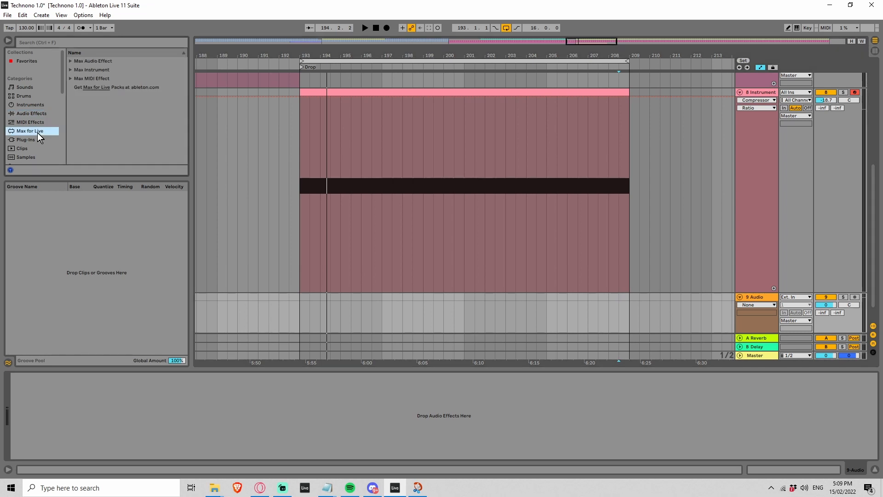
click(31, 113)
scroll(131, 124, down, 8)
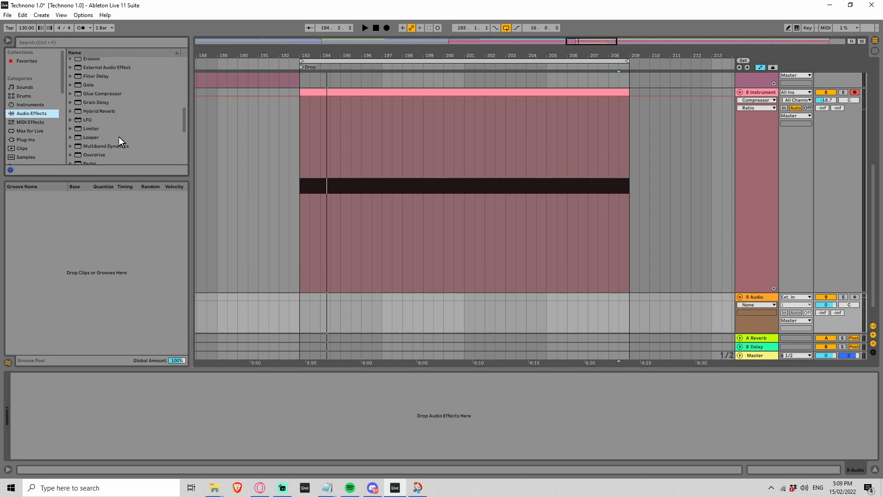
scroll(120, 137, down, 5)
drag(121, 142, 117, 379)
click(69, 398)
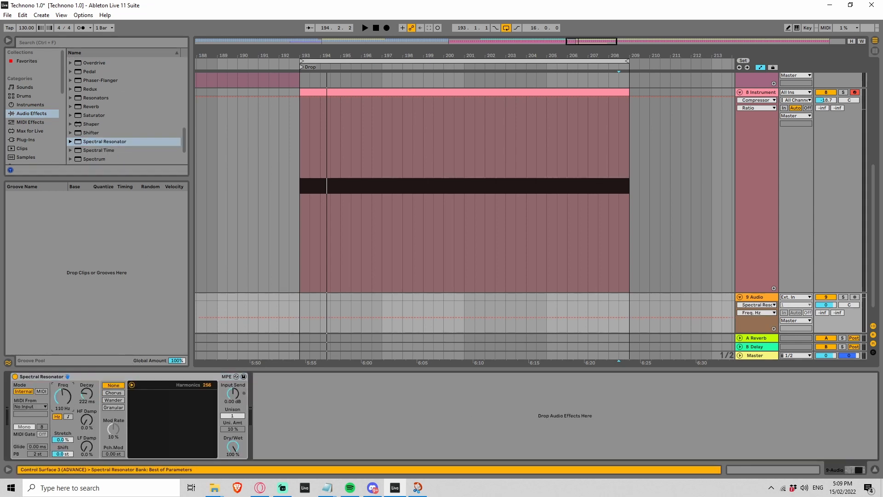
mouse_move(68, 398)
mouse_down()
mouse_move(63, 382)
mouse_move(63, 409)
mouse_up()
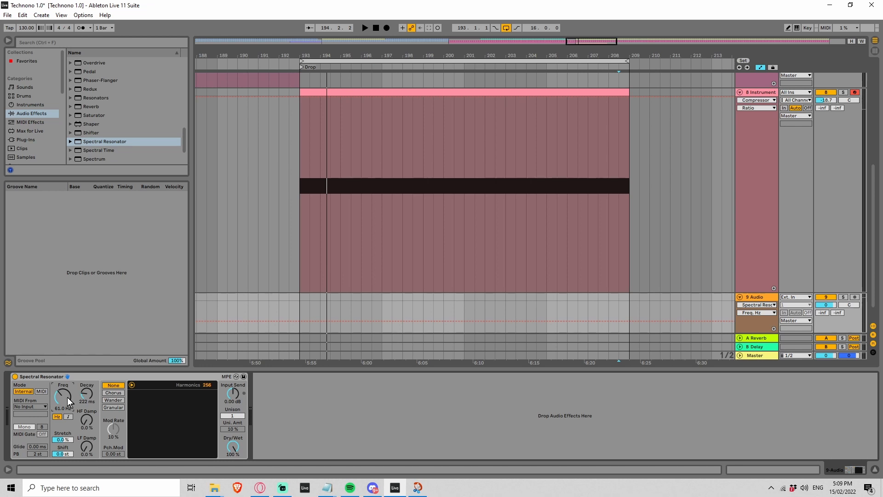